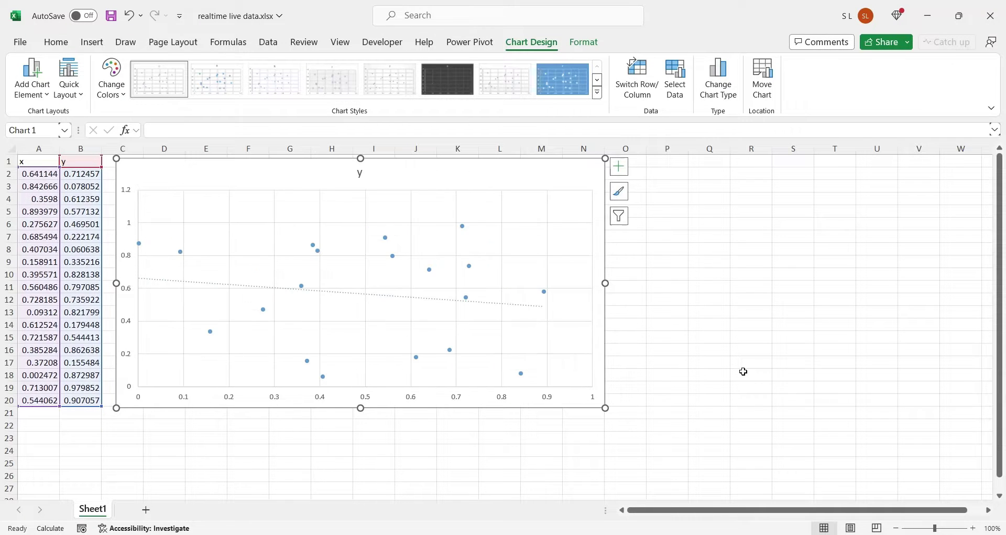
- Deselect the chart and watch the MemoryStats table and line chart grow with new readings
{"action": "left_click", "coordinate": [699, 260]}
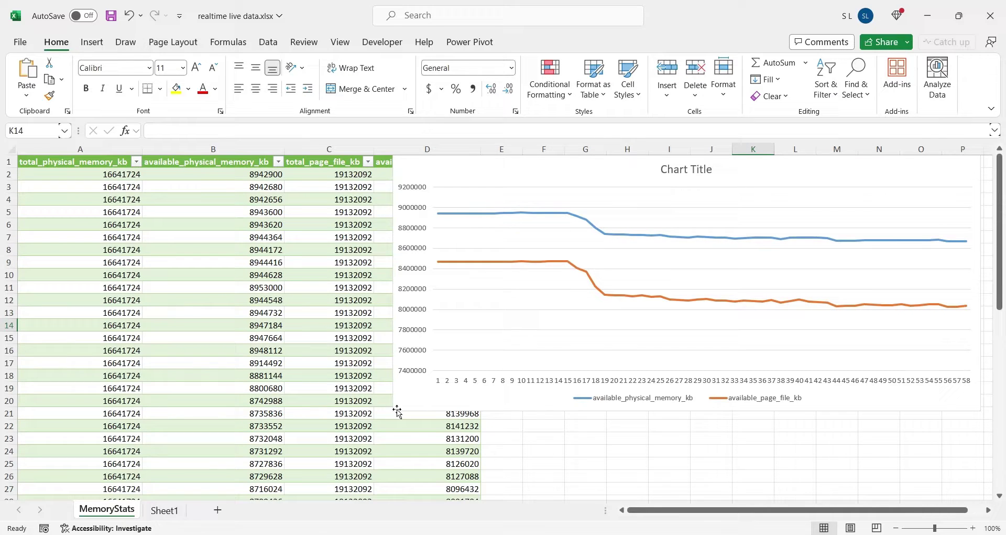
{"action": "left_click", "coordinate": [511, 443]}
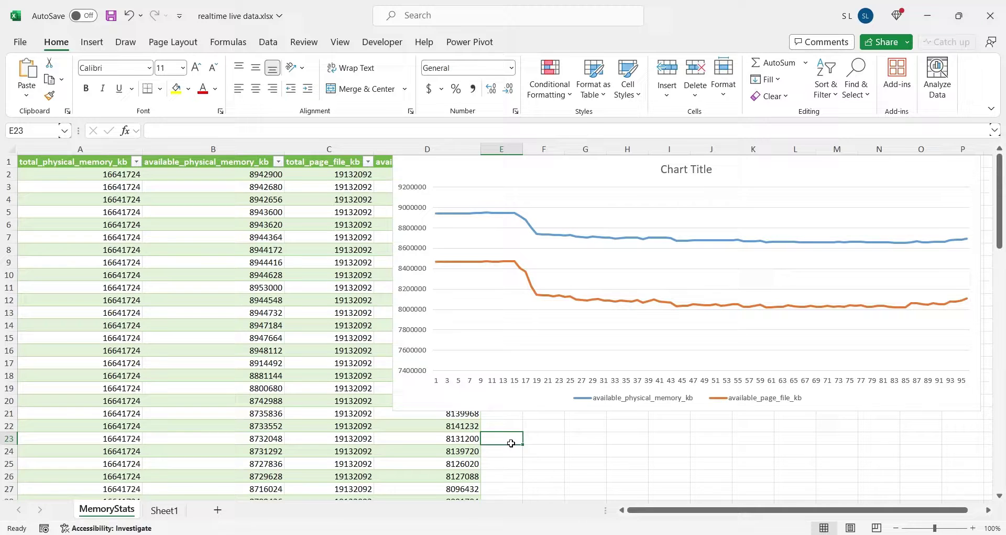
- Tick Developer under Customize the Ribbon to add the Developer tab
{"action": "right_click", "coordinate": [470, 54]}
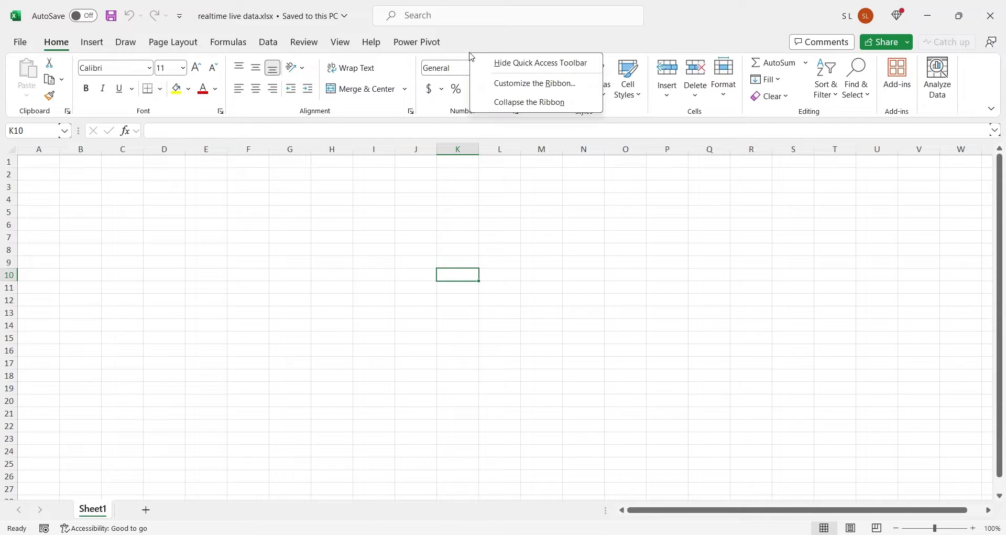
{"action": "left_click", "coordinate": [507, 87]}
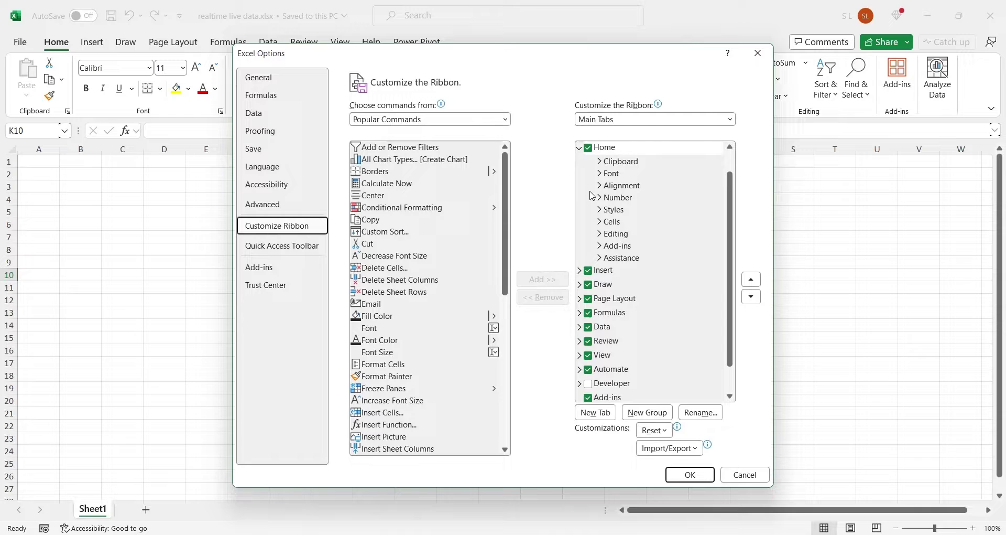
{"action": "left_click", "coordinate": [588, 387]}
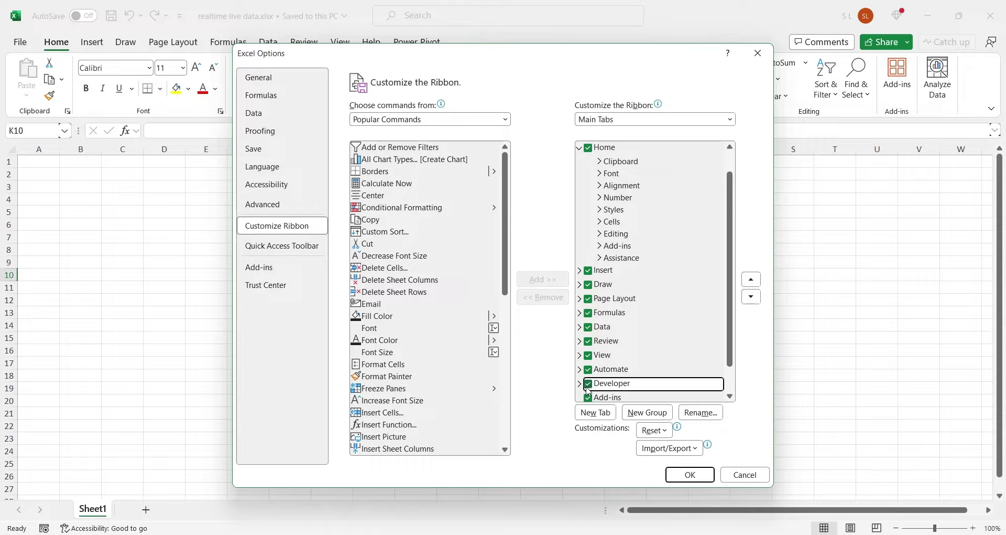
{"action": "left_click", "coordinate": [691, 474]}
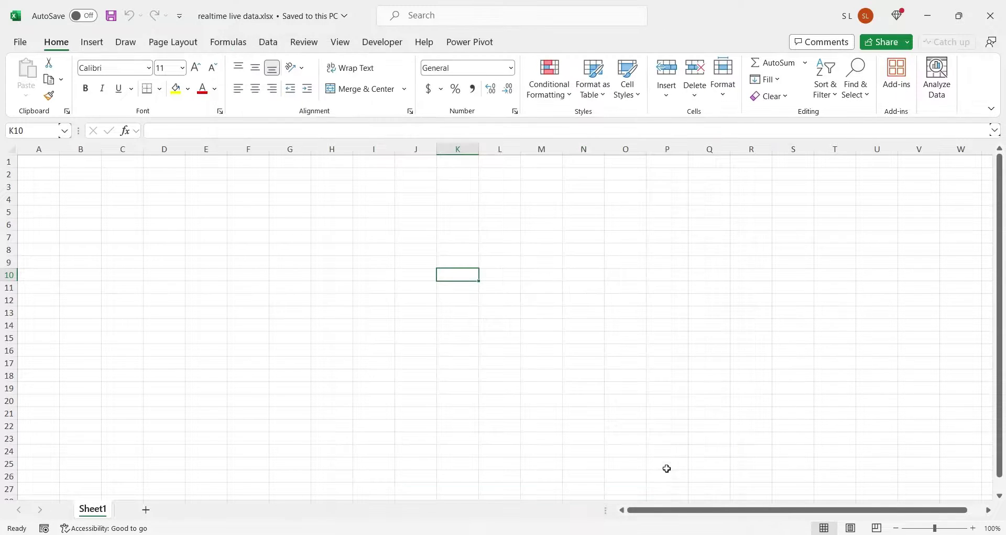
- Show the Developer tab and glance at the Excel Add-ins list without changes
{"action": "left_click", "coordinate": [388, 45]}
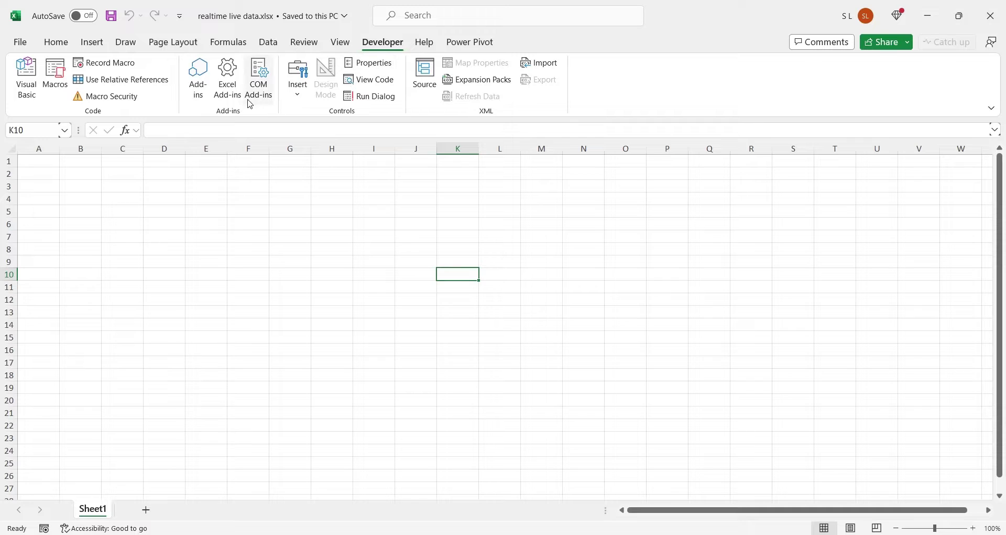
{"action": "left_click", "coordinate": [237, 101]}
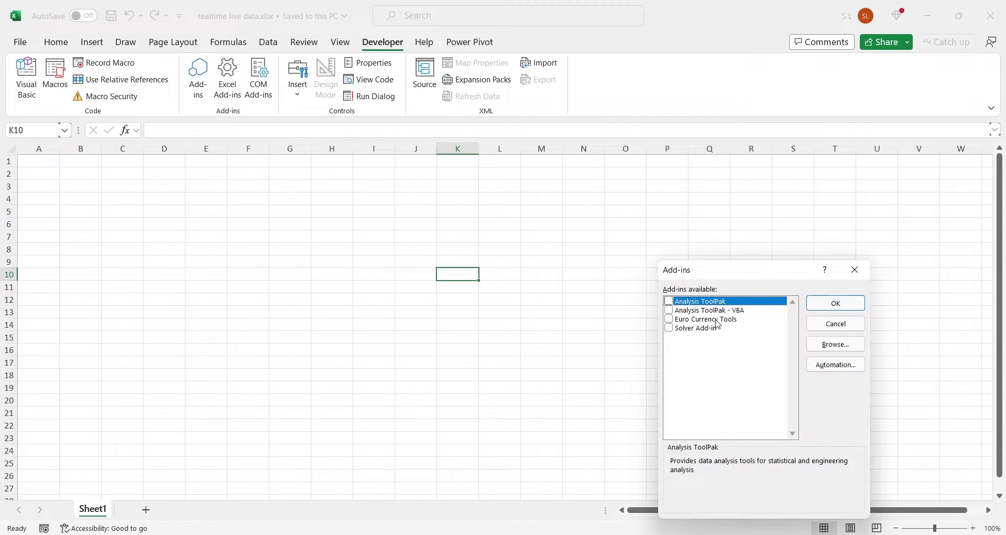
{"action": "left_click", "coordinate": [836, 323]}
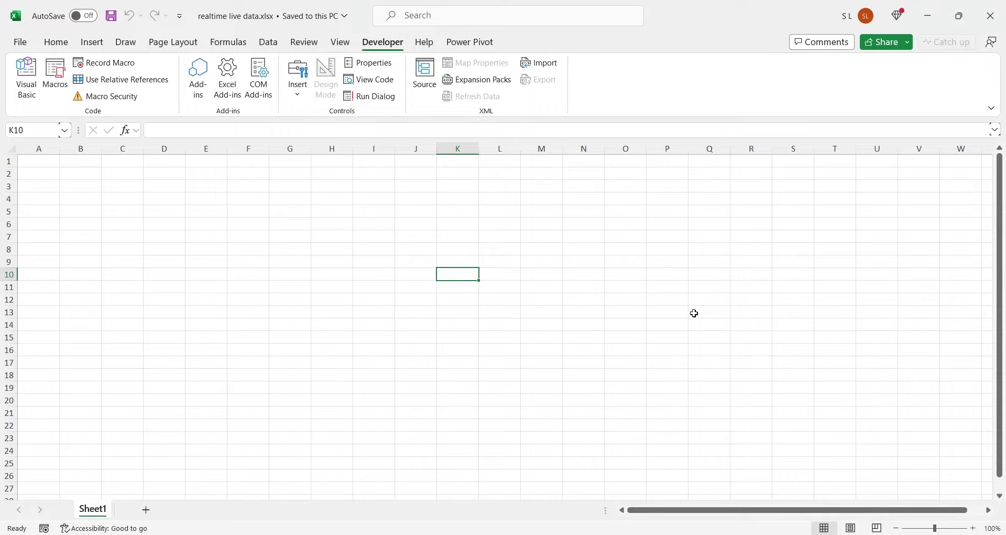
- Cut realtime_updater.xlam and paste it into the AppData\Roaming\Microsoft\AddIns folder
{"action": "left_click", "coordinate": [168, 199]}
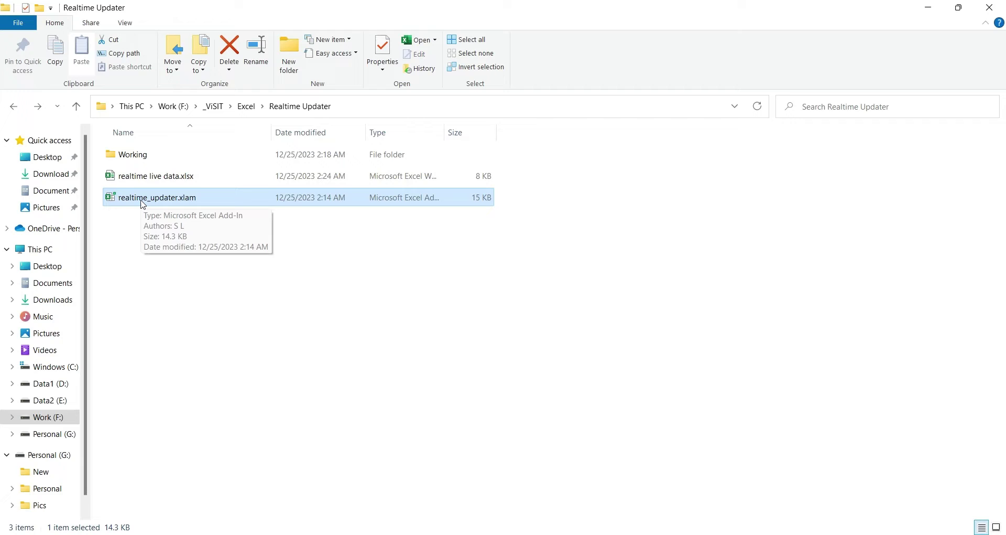
{"action": "key", "text": "ctrl+x"}
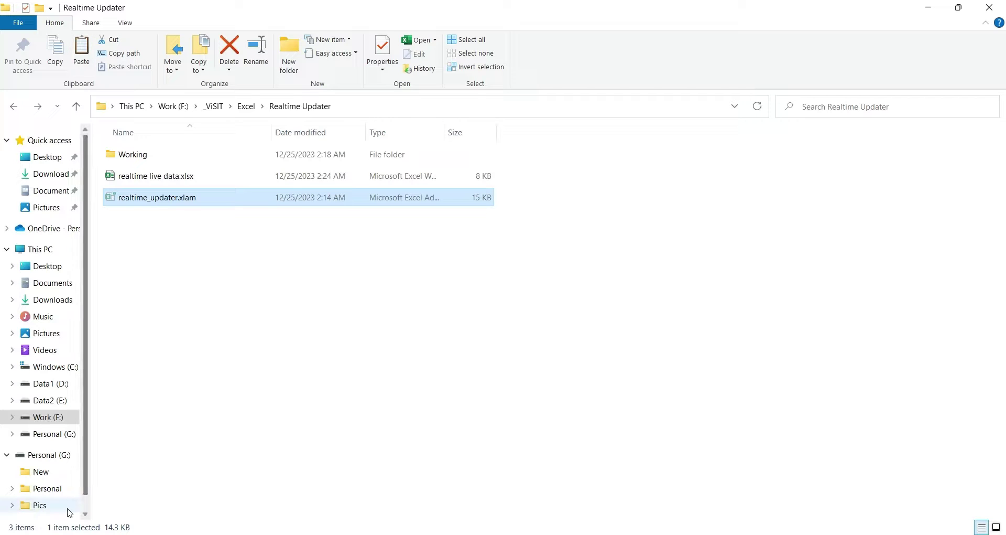
{"action": "left_click", "coordinate": [67, 506]}
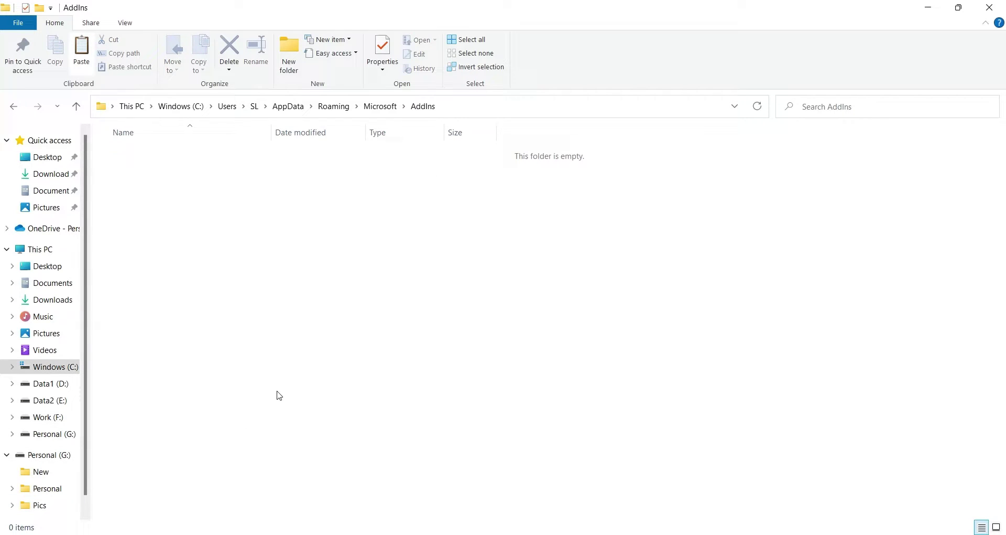
{"action": "key", "text": "ctrl+v"}
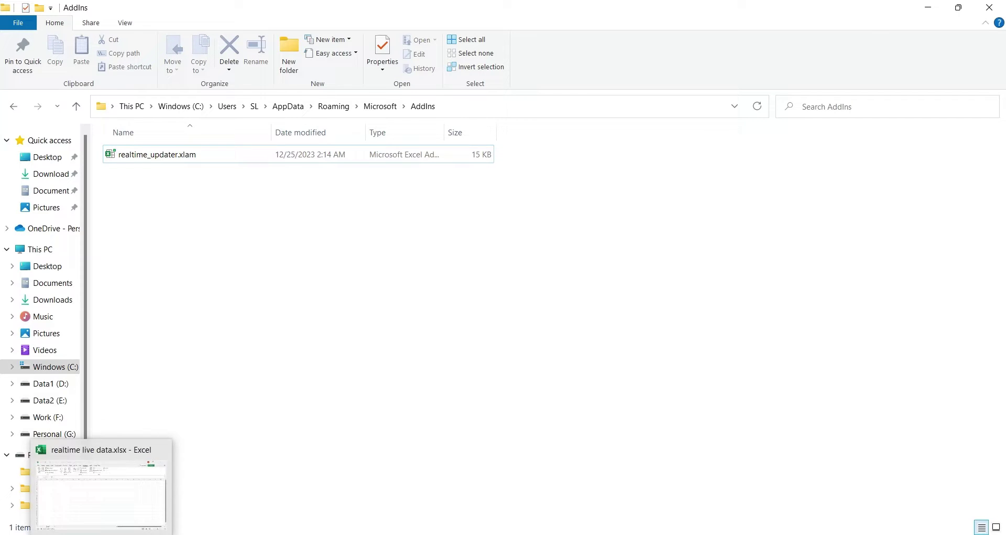
- Browse to realtime_updater.xlam in Excel Add-ins and enable Realtime_Updater
{"action": "left_click", "coordinate": [141, 503]}
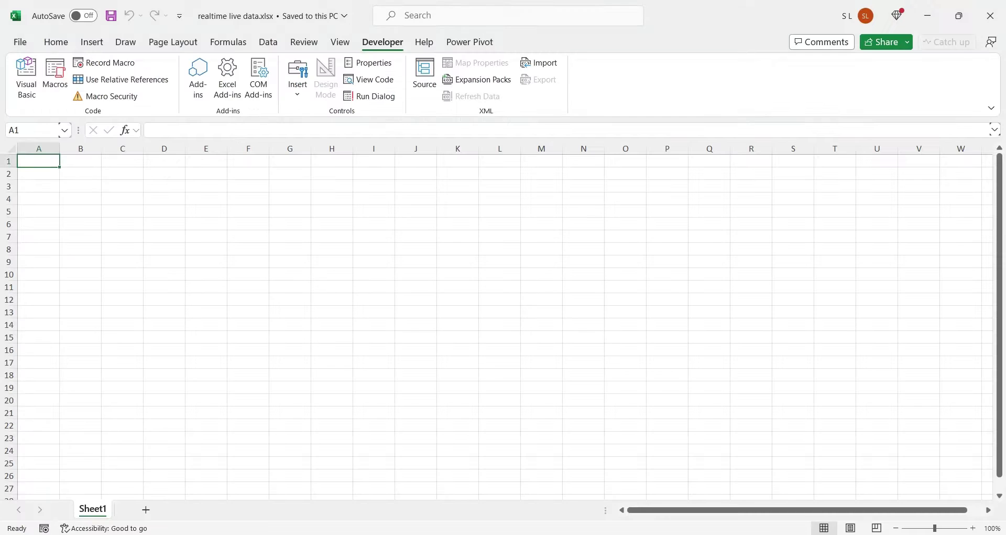
{"action": "left_click", "coordinate": [229, 99]}
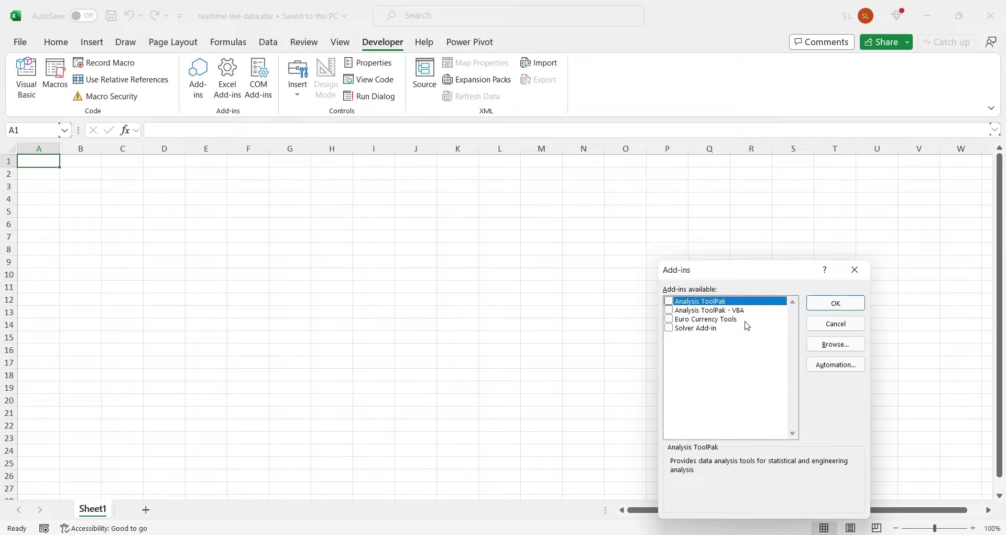
{"action": "left_click", "coordinate": [819, 346]}
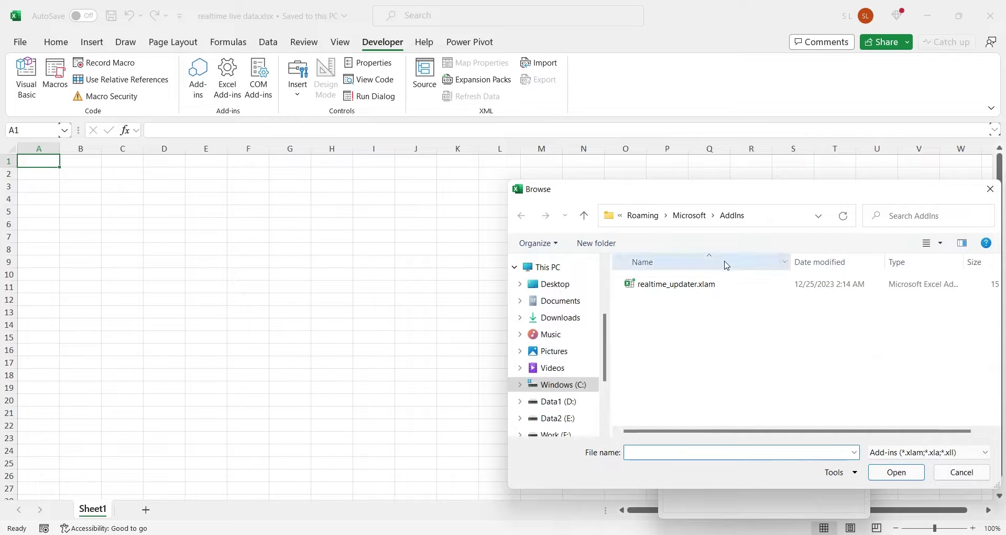
{"action": "left_click", "coordinate": [703, 284]}
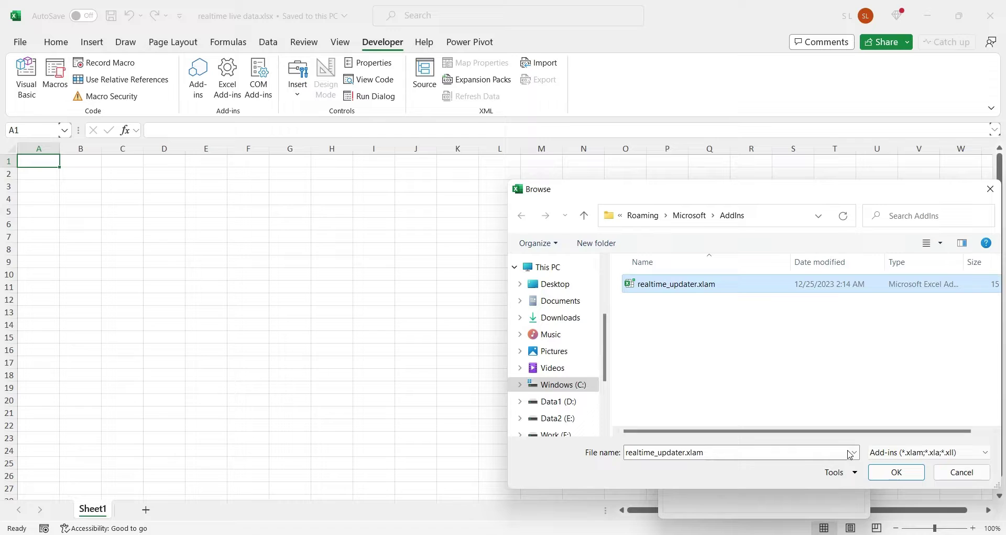
{"action": "left_click", "coordinate": [890, 481]}
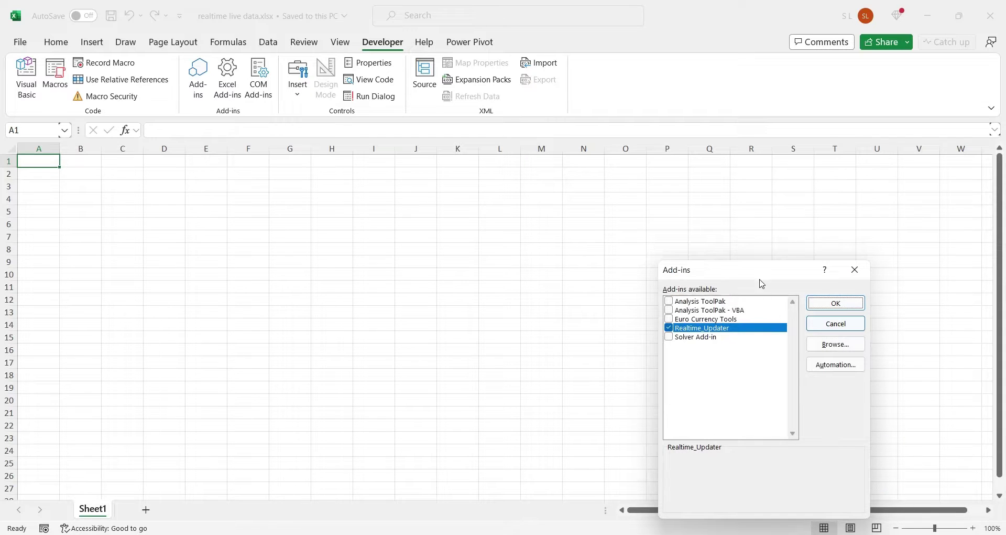
{"action": "left_click_drag", "start_coordinate": [762, 283], "coordinate": [407, 198]}
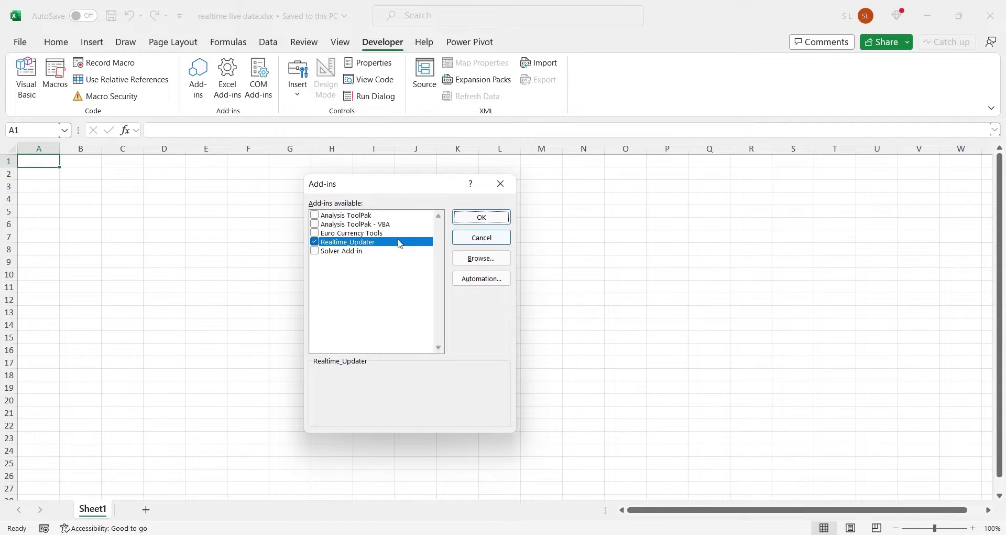
{"action": "left_click", "coordinate": [479, 219]}
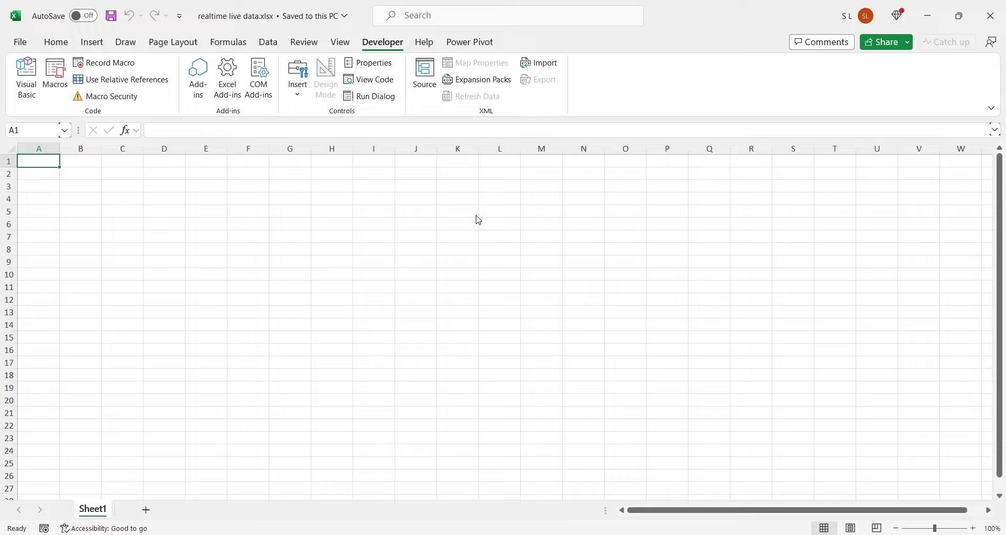
- Check the new Auto Refresh menu, then enter =rand() in A1
{"action": "right_click", "coordinate": [406, 301]}
{"action": "mouse_move", "coordinate": [453, 521]}
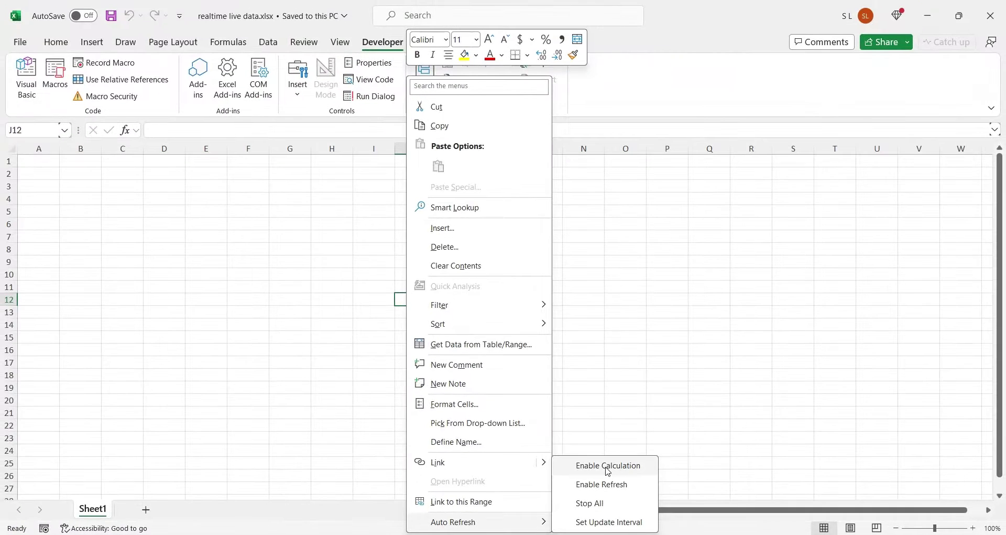
{"action": "key", "text": "Escape"}
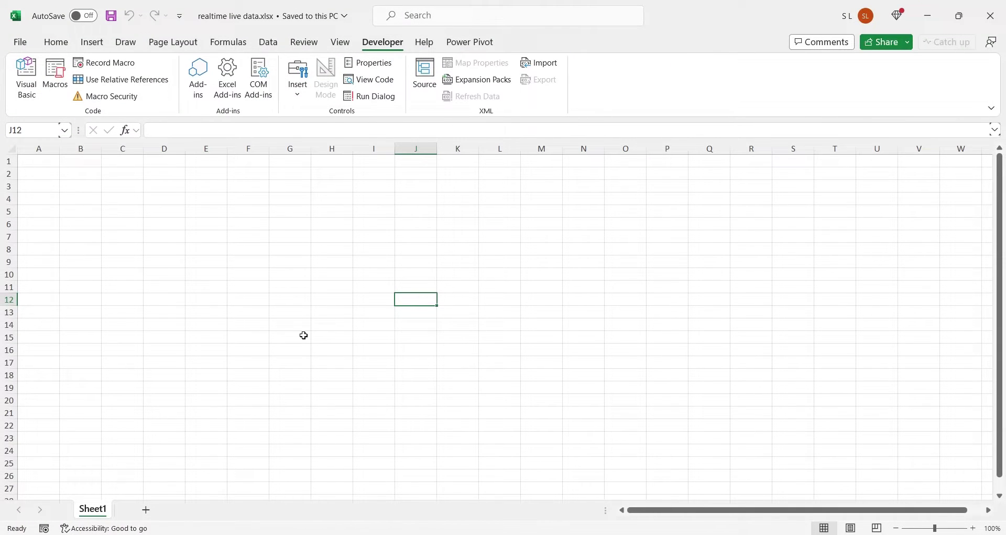
{"action": "left_click", "coordinate": [49, 162]}
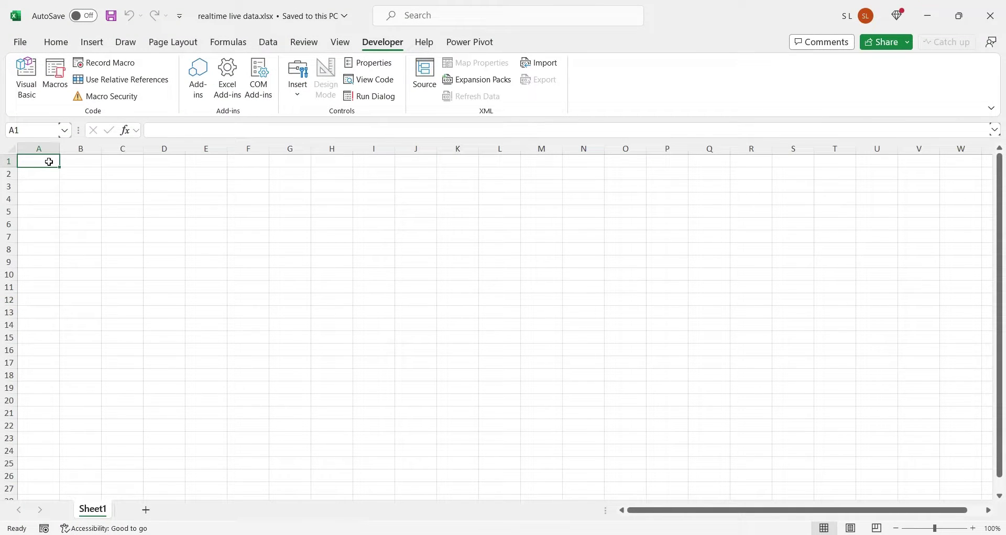
{"action": "type", "text": "=rand"}
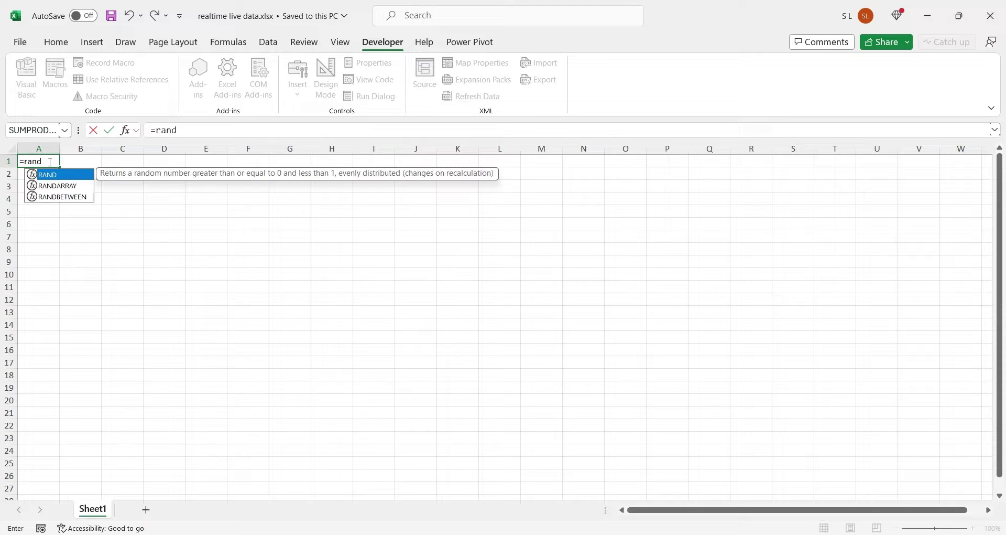
{"action": "type", "text": "()"}
{"action": "key", "text": "Tab"}
- Turn on Auto Refresh > Enable Calculation so A1 keeps recalculating
{"action": "left_click", "coordinate": [123, 237]}
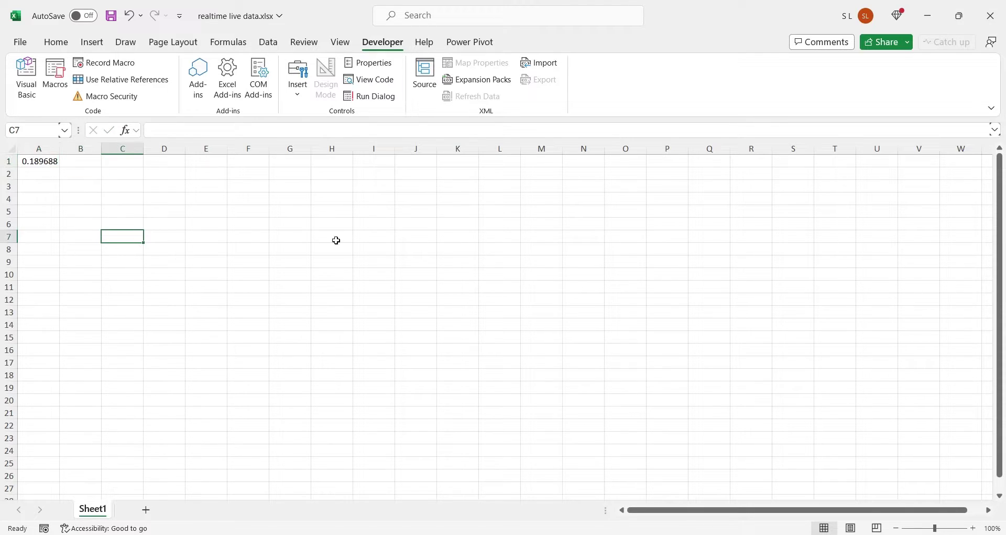
{"action": "right_click", "coordinate": [445, 262]}
{"action": "mouse_move", "coordinate": [491, 520]}
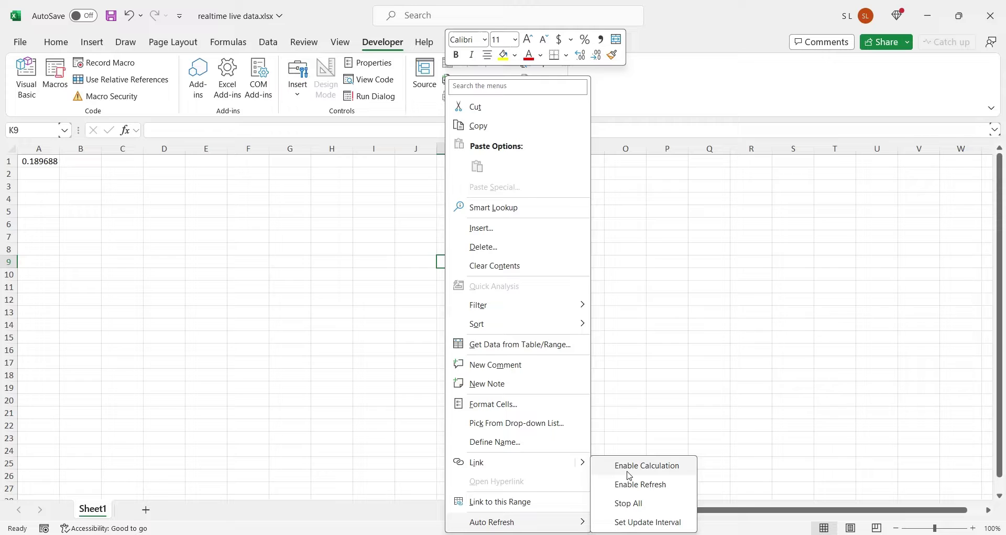
{"action": "left_click", "coordinate": [629, 469]}
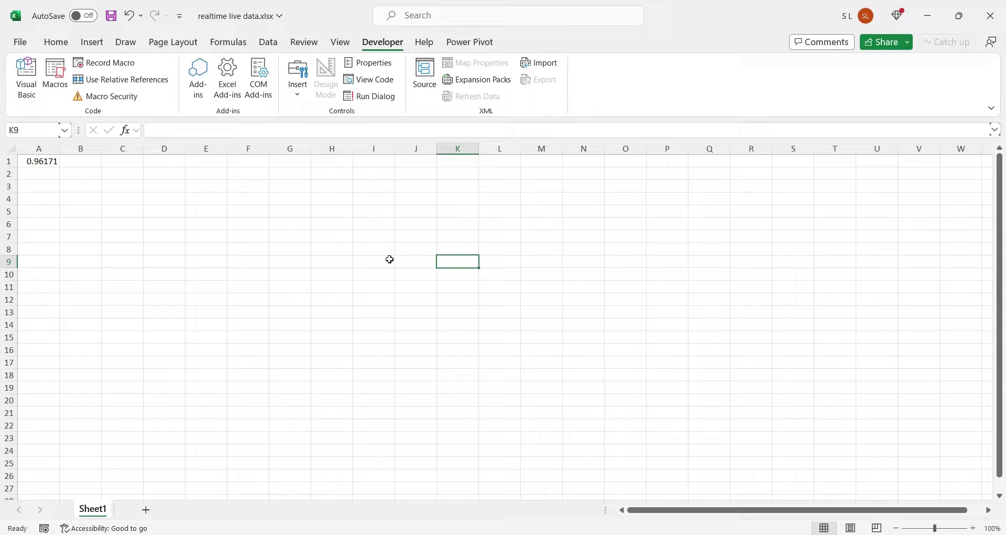
- Confirm the update interval at 00:00:02 in the Set Update Interval dialog
{"action": "right_click", "coordinate": [384, 238]}
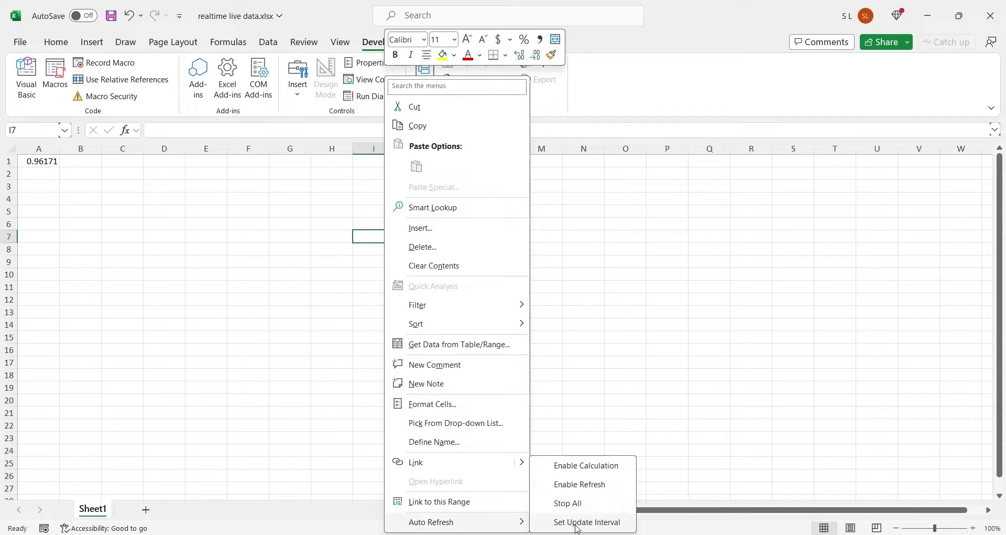
{"action": "left_click", "coordinate": [576, 521]}
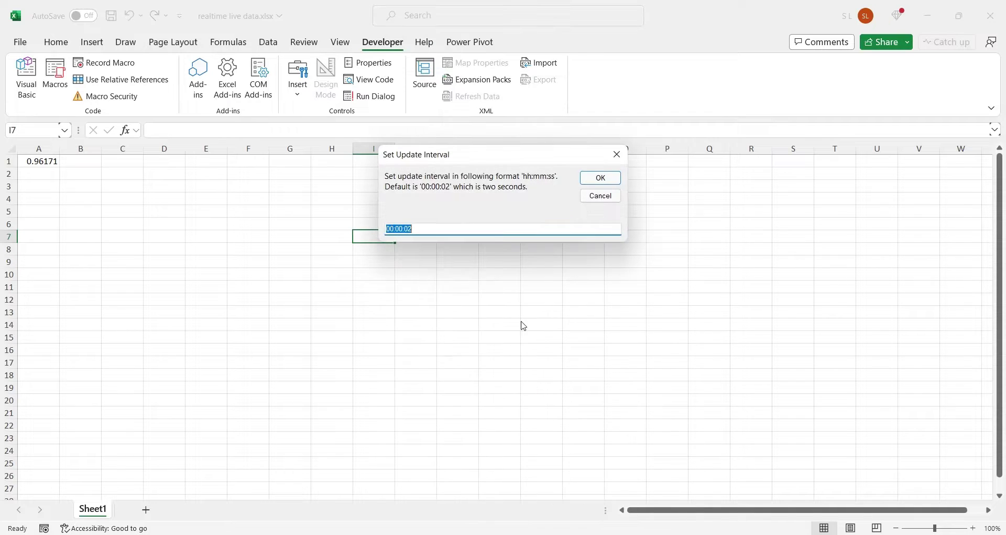
{"action": "left_click", "coordinate": [410, 228]}
{"action": "left_click", "coordinate": [587, 180]}
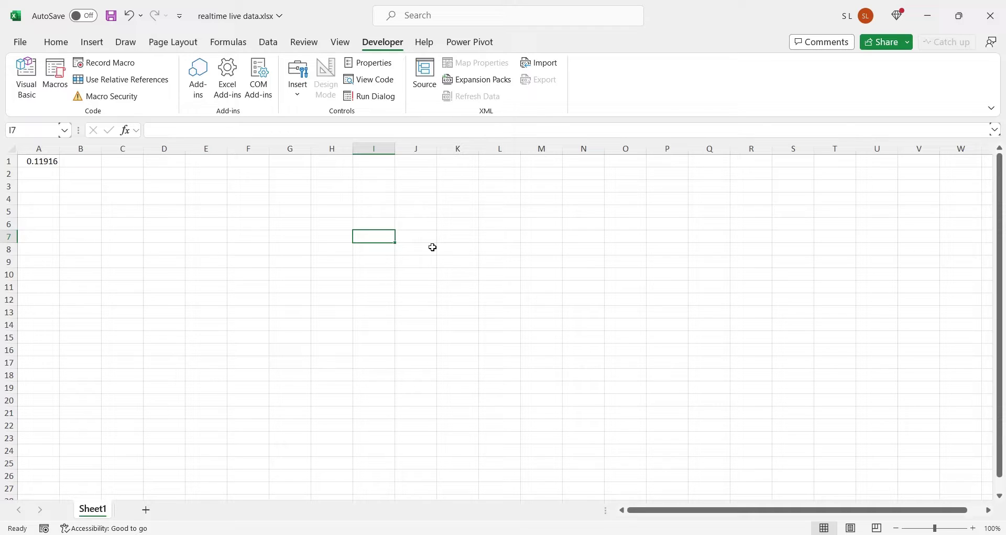
- Open and dismiss the cell's Auto Refresh menu without changes, then reselect a cell
{"action": "right_click", "coordinate": [433, 247]}
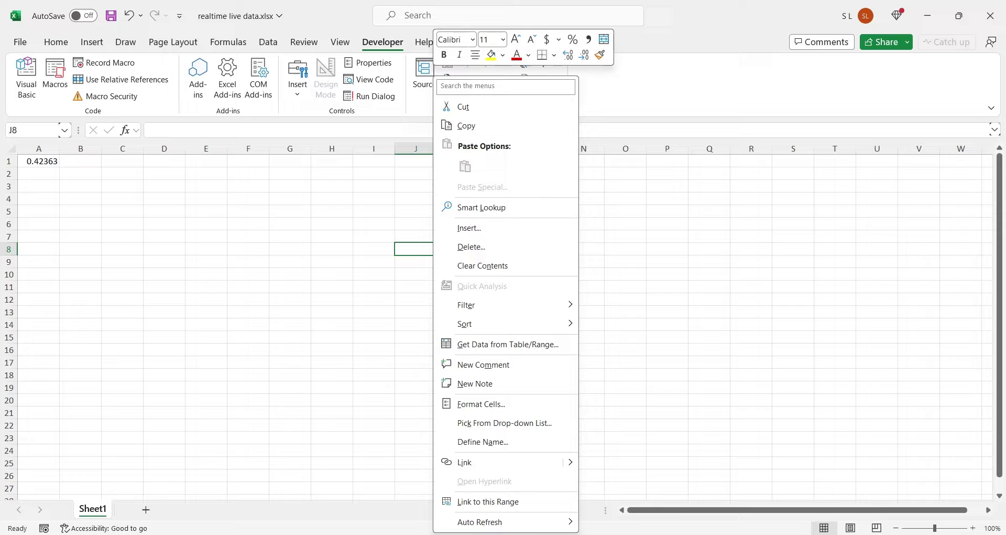
{"action": "left_click", "coordinate": [637, 522]}
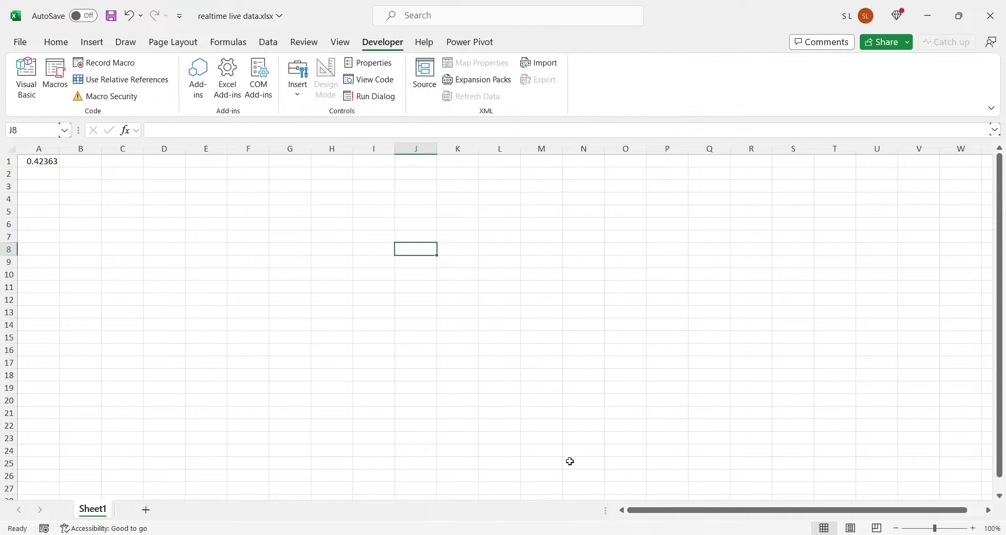
{"action": "left_click", "coordinate": [305, 283]}
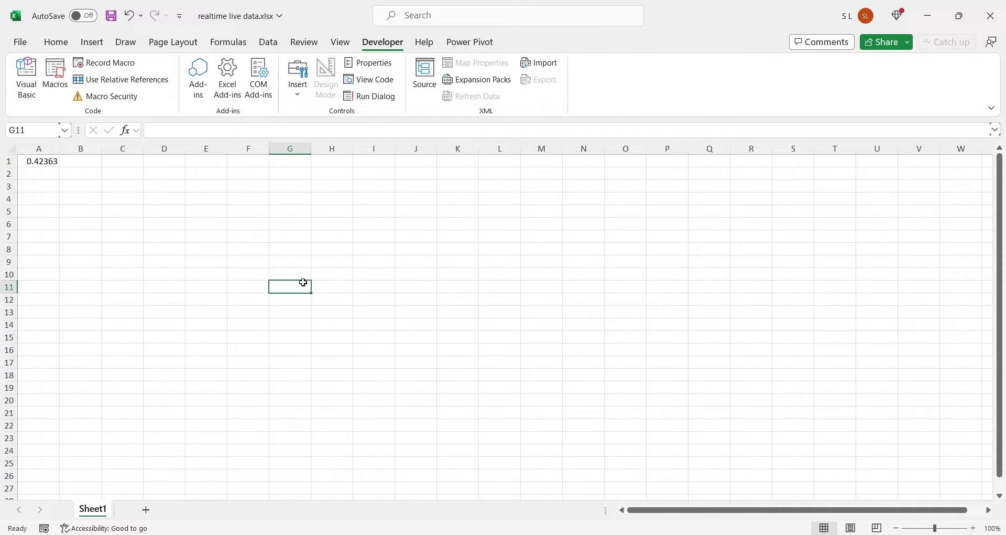
- Enter the headers x in A1 and y in B1
{"action": "key", "text": "ctrl+Home"}
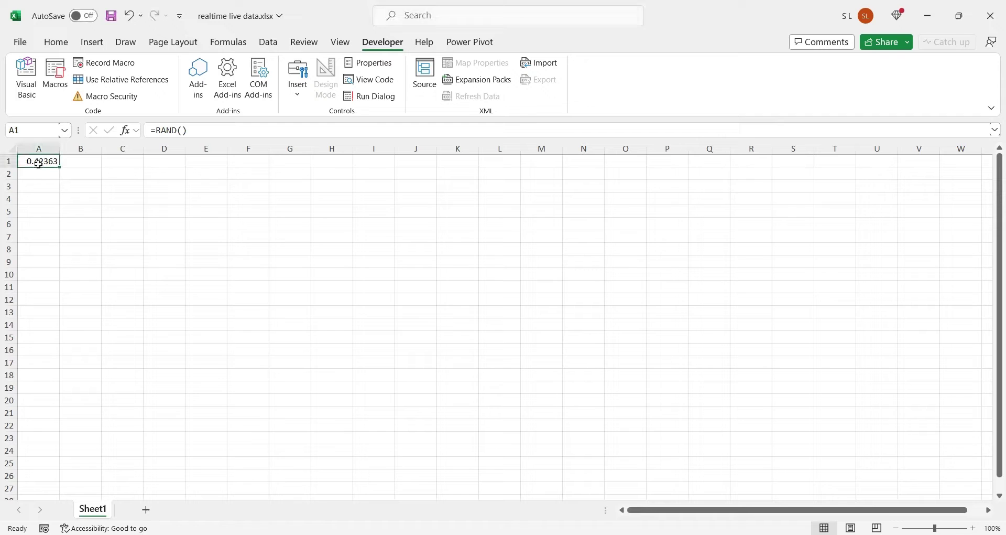
{"action": "type", "text": "x"}
{"action": "key", "text": "Tab"}
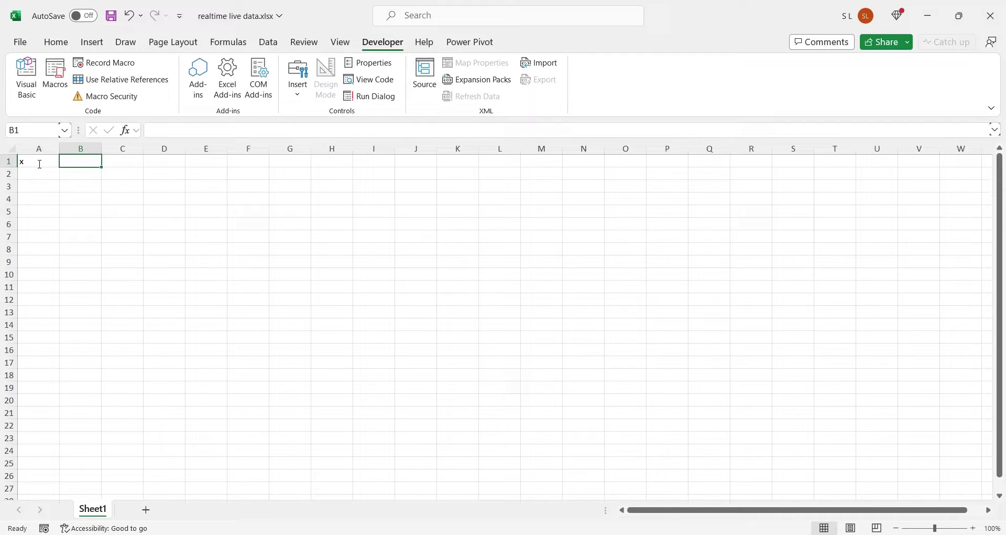
{"action": "type", "text": "y"}
{"action": "key", "text": "Return"}
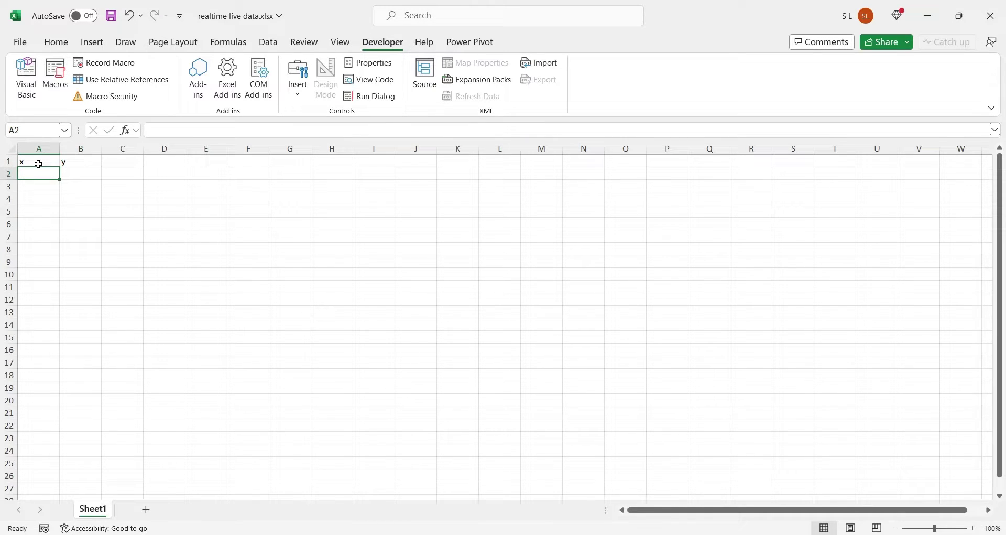
- Put =RAND() in A2, copy it to B2, and select A2:B2
{"action": "type", "text": "=rand"}
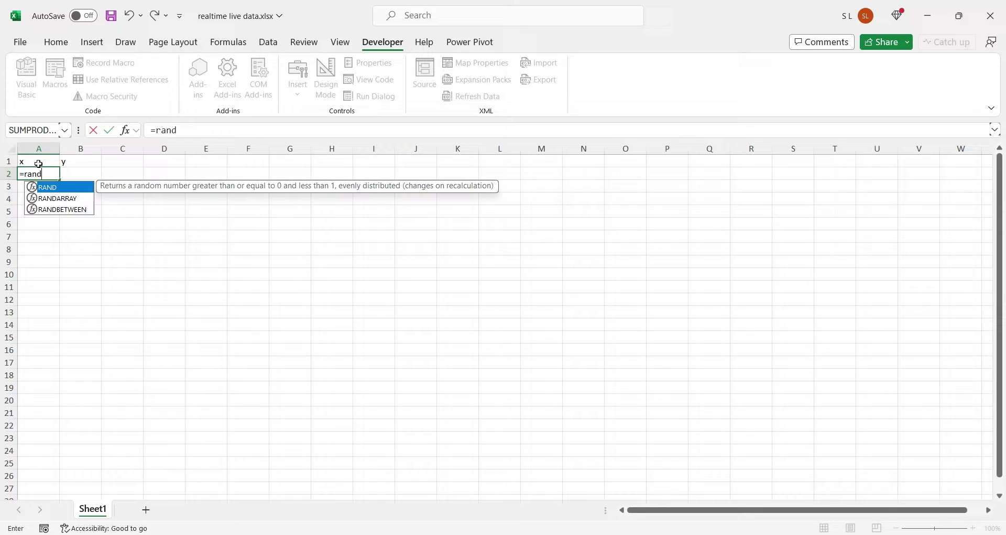
{"action": "type", "text": "()"}
{"action": "key", "text": "Return"}
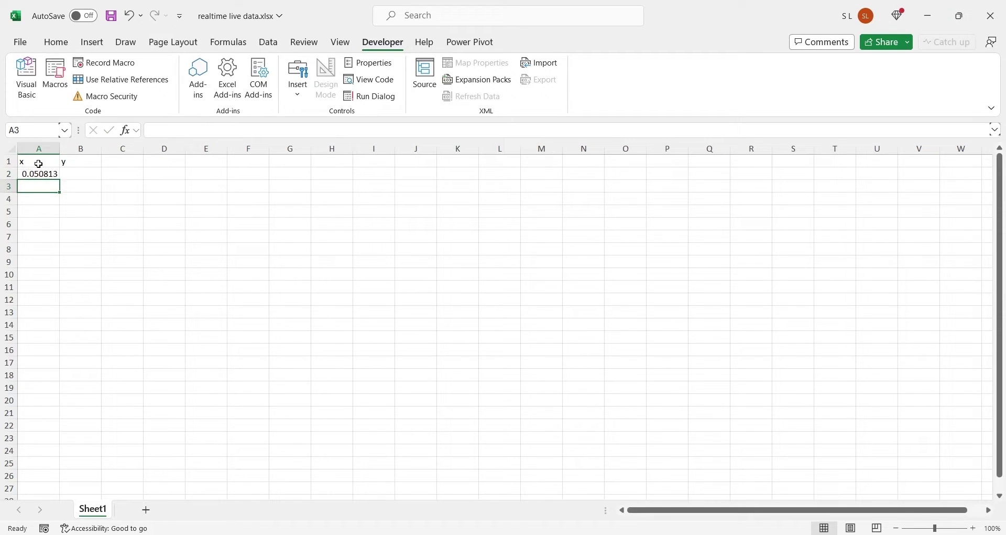
{"action": "key", "text": "Up"}
{"action": "key", "text": "ctrl+c"}
{"action": "key", "text": "Right"}
{"action": "key", "text": "ctrl+v"}
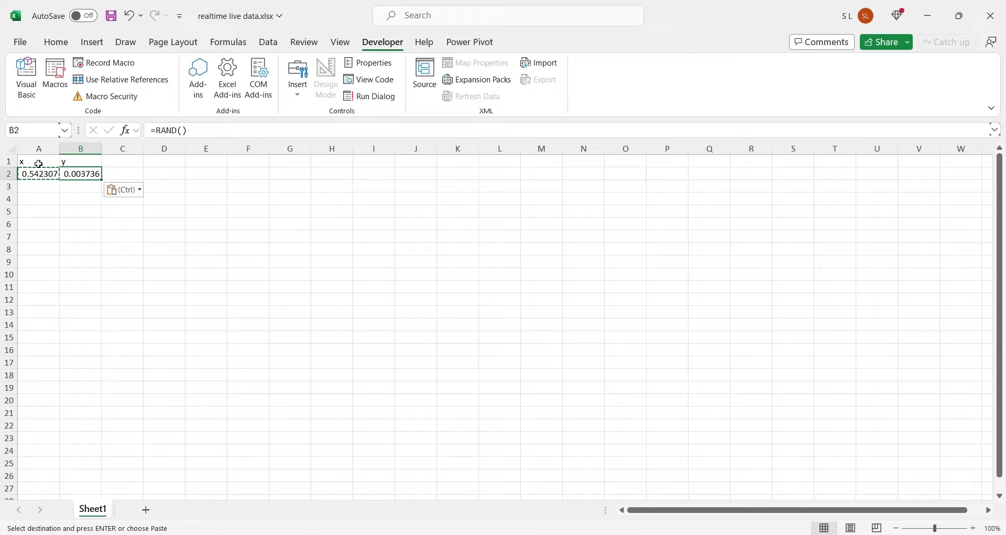
{"action": "mouse_move", "coordinate": [39, 173]}
{"action": "left_mouse_down"}
{"action": "mouse_move", "coordinate": [99, 180]}
{"action": "mouse_move", "coordinate": [93, 409]}
{"action": "mouse_move", "coordinate": [36, 161]}
{"action": "left_mouse_up"}
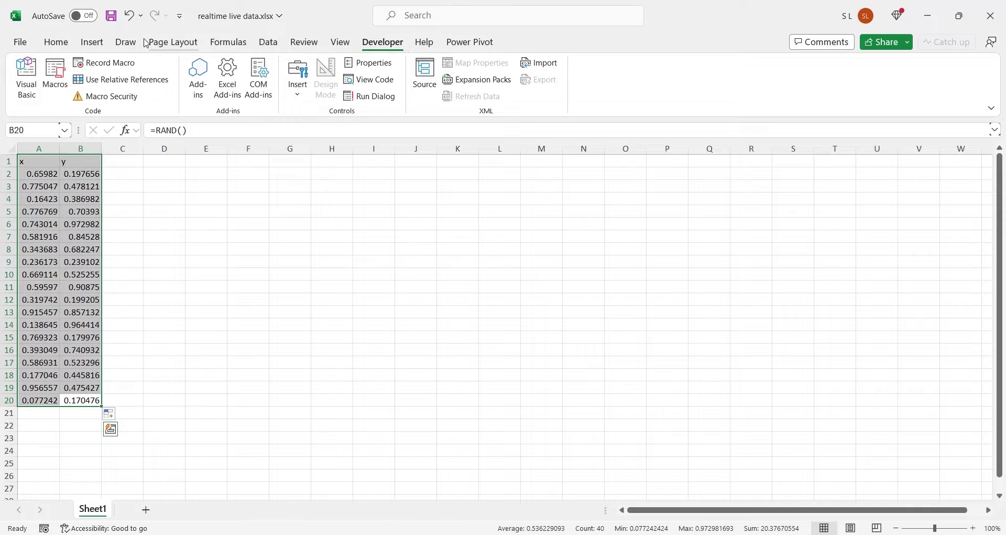
- Insert a scatter chart of x and y across columns C–N, then enable Auto Refresh calculation
{"action": "left_click", "coordinate": [91, 42]}
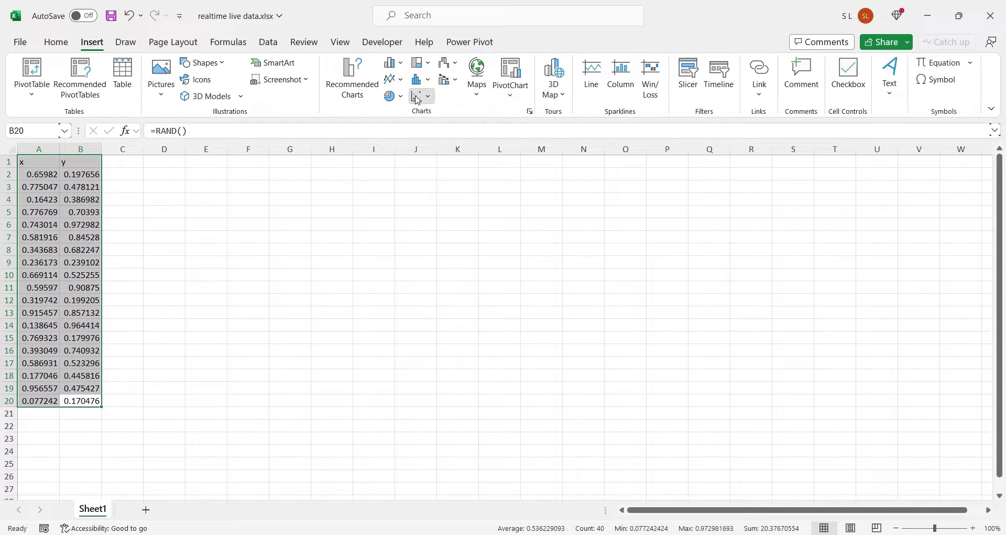
{"action": "left_click", "coordinate": [418, 99]}
{"action": "left_click", "coordinate": [425, 141]}
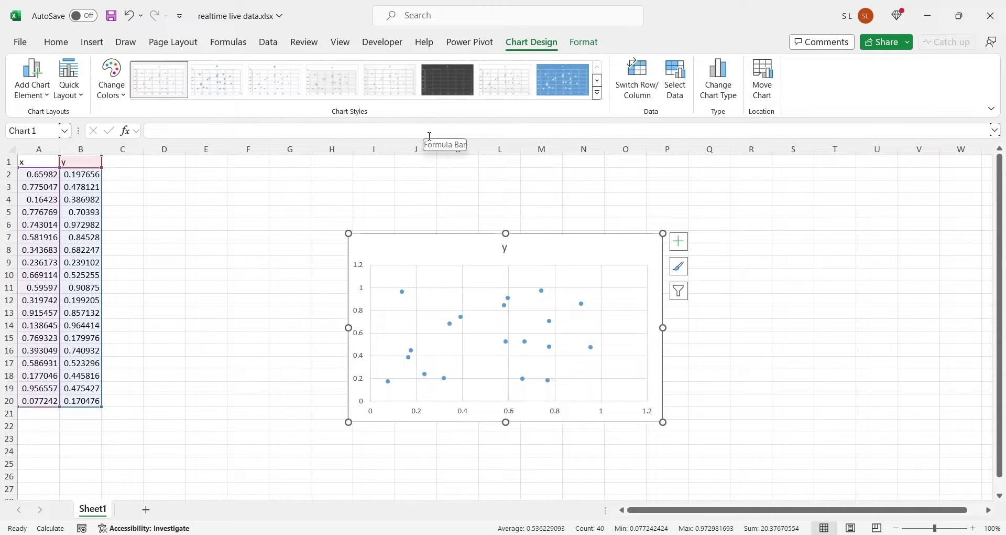
{"action": "left_click", "coordinate": [393, 175]}
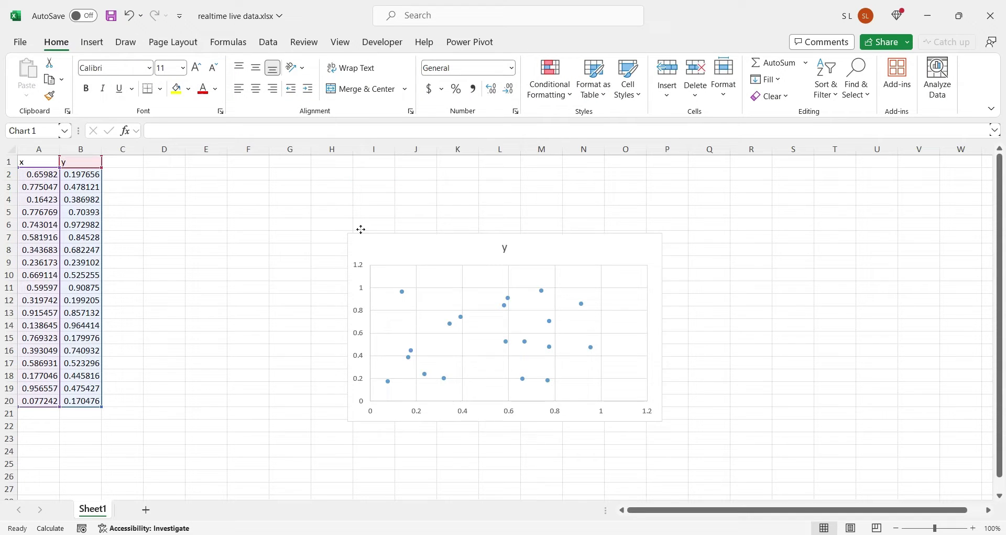
{"action": "left_click_drag", "start_coordinate": [362, 229], "coordinate": [129, 154]}
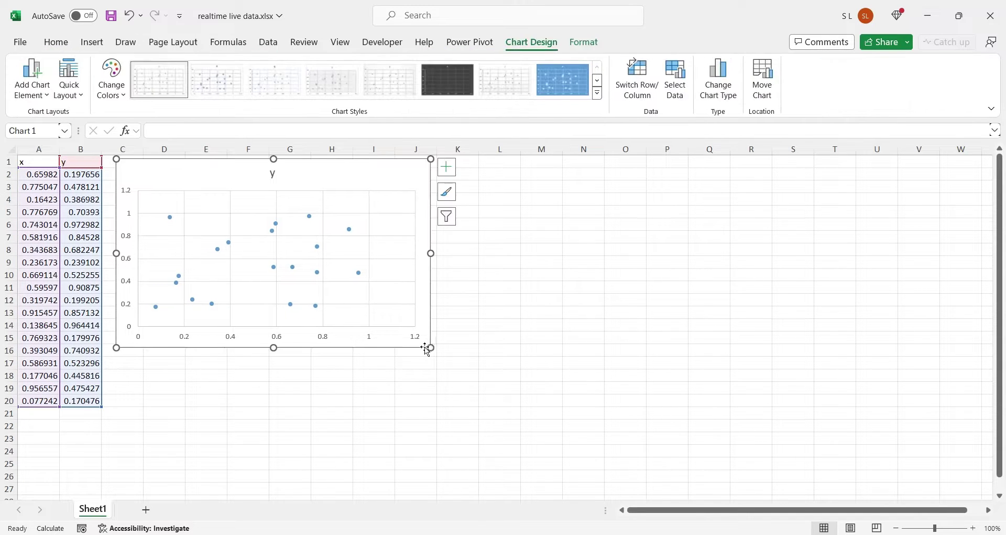
{"action": "left_click_drag", "start_coordinate": [427, 346], "coordinate": [604, 407]}
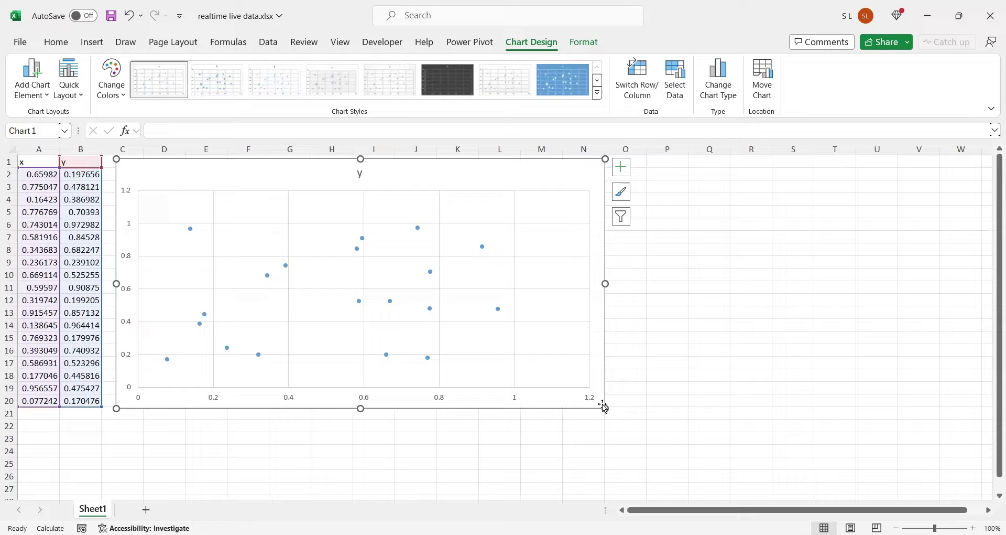
{"action": "right_click", "coordinate": [710, 316]}
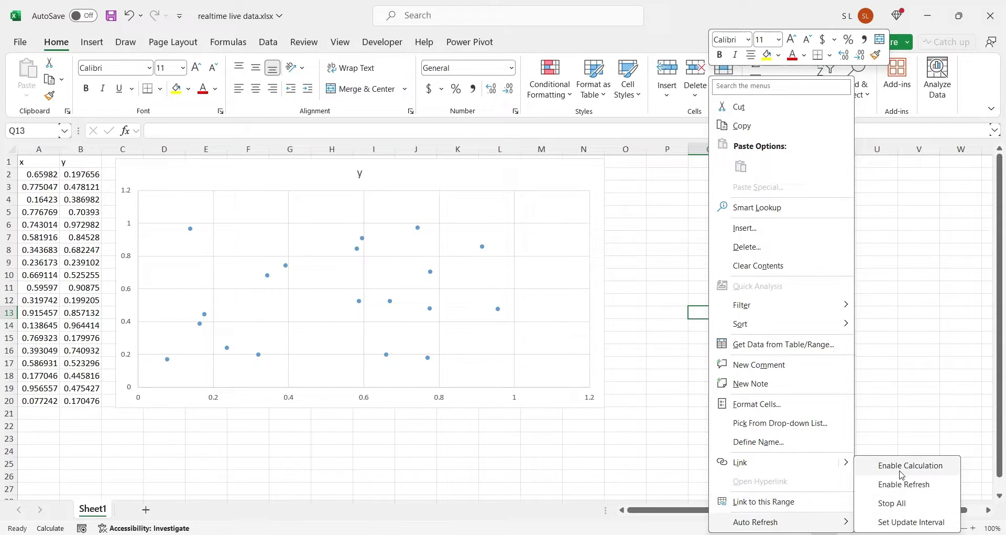
{"action": "left_click", "coordinate": [899, 464]}
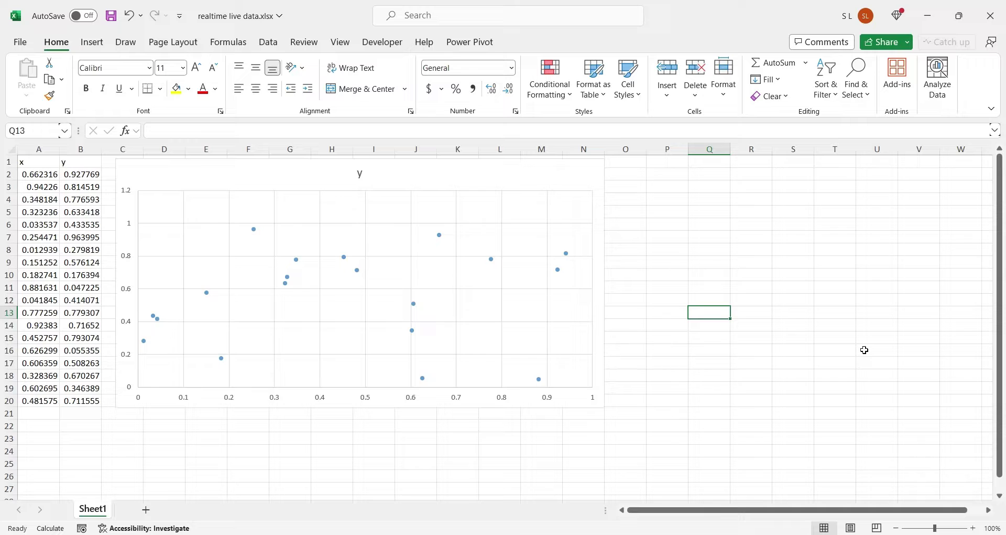
- Add a Linear trendline to the scatter chart via Add Chart Element > Trendline
{"action": "right_click", "coordinate": [600, 192]}
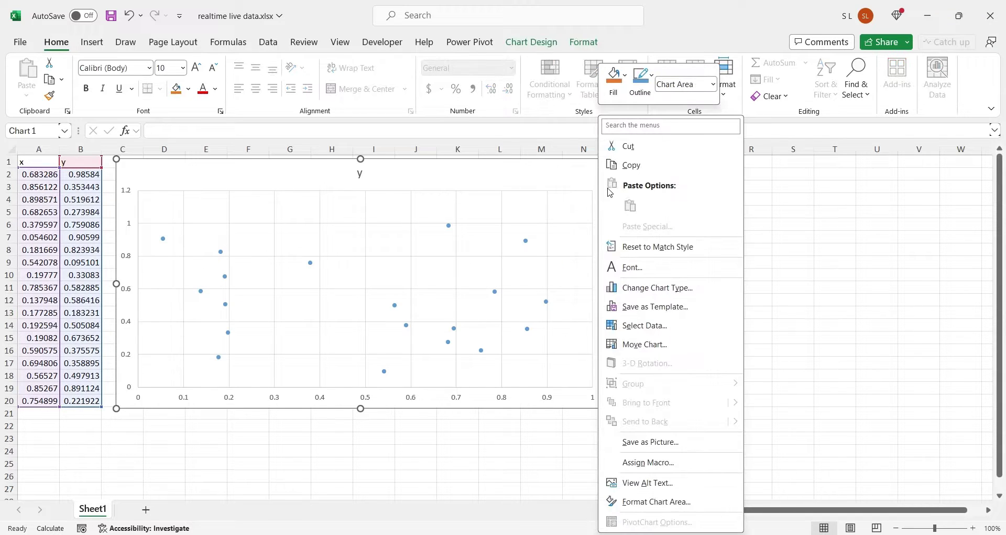
{"action": "left_click", "coordinate": [532, 42]}
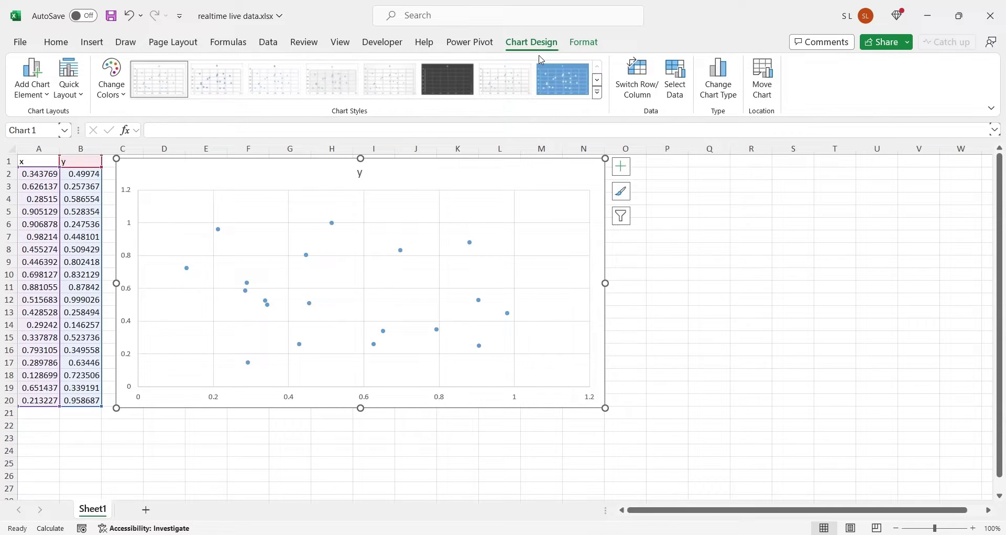
{"action": "left_click", "coordinate": [32, 98]}
{"action": "mouse_move", "coordinate": [55, 284]}
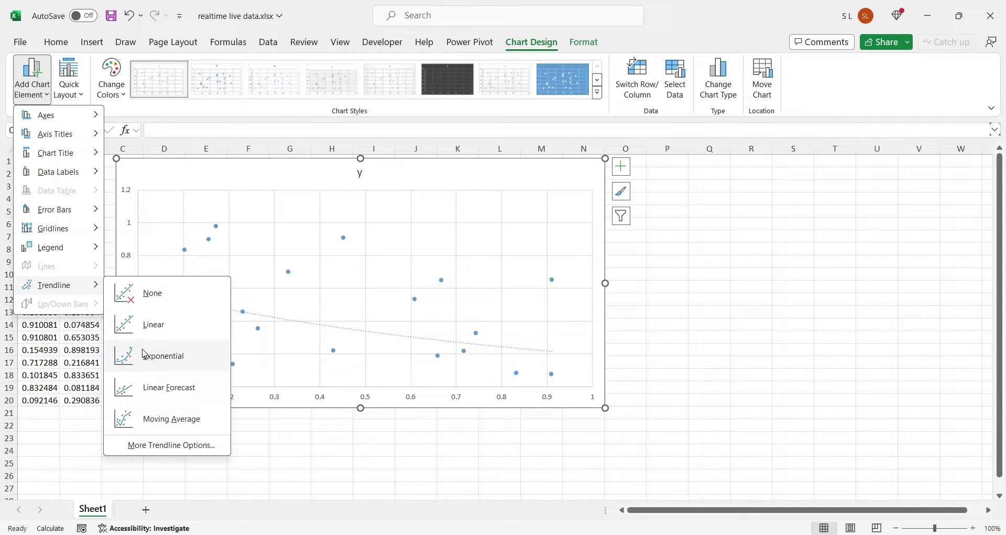
{"action": "left_click", "coordinate": [147, 335]}
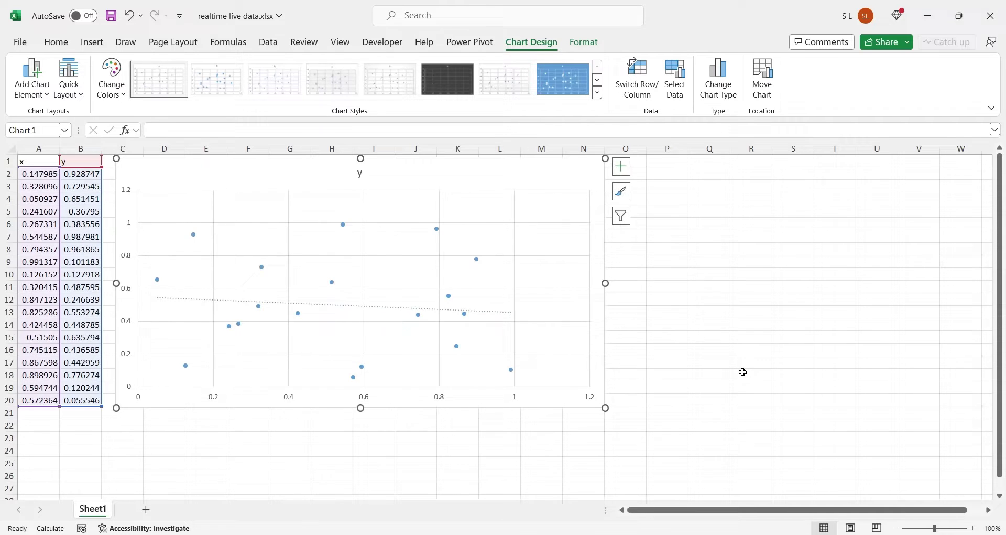
{"action": "left_click", "coordinate": [699, 261]}
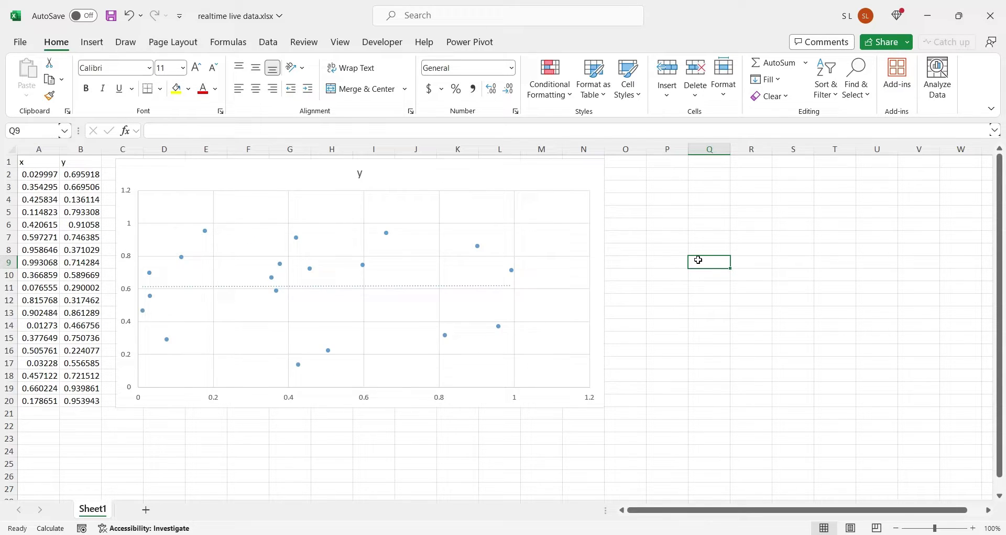
- Stop all automatic refreshing from the cell's Auto Refresh menu
{"action": "left_click", "coordinate": [644, 405]}
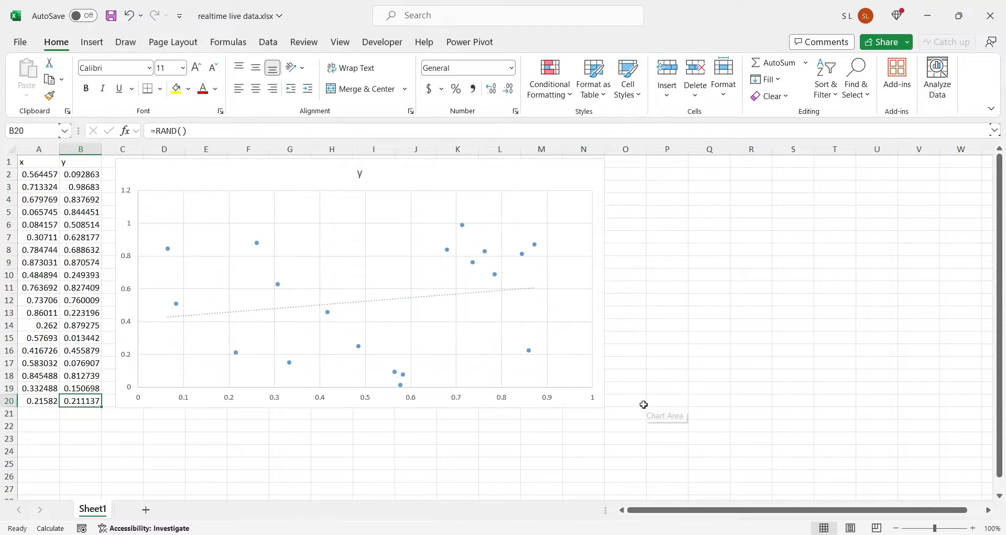
{"action": "right_click", "coordinate": [644, 404]}
{"action": "mouse_move", "coordinate": [681, 521]}
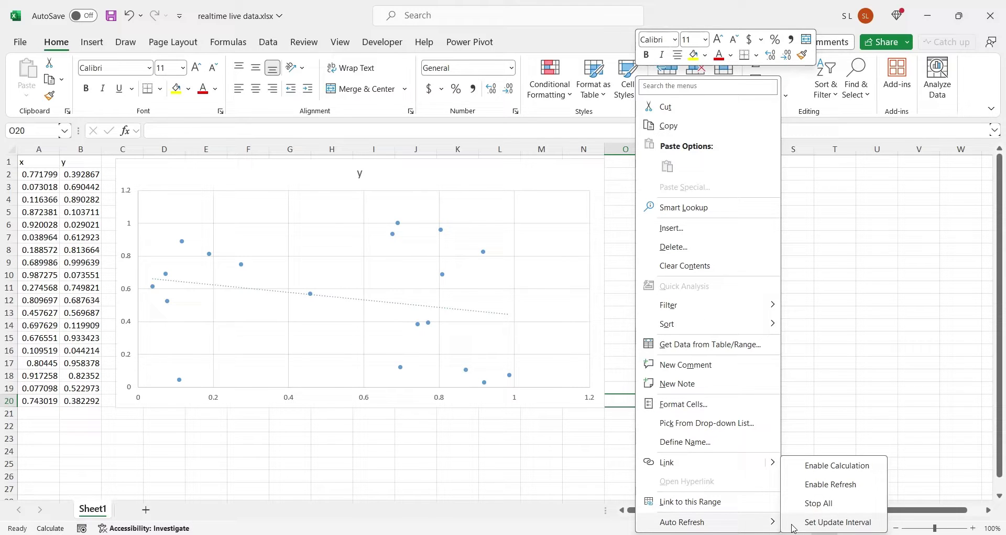
{"action": "left_click", "coordinate": [819, 503]}
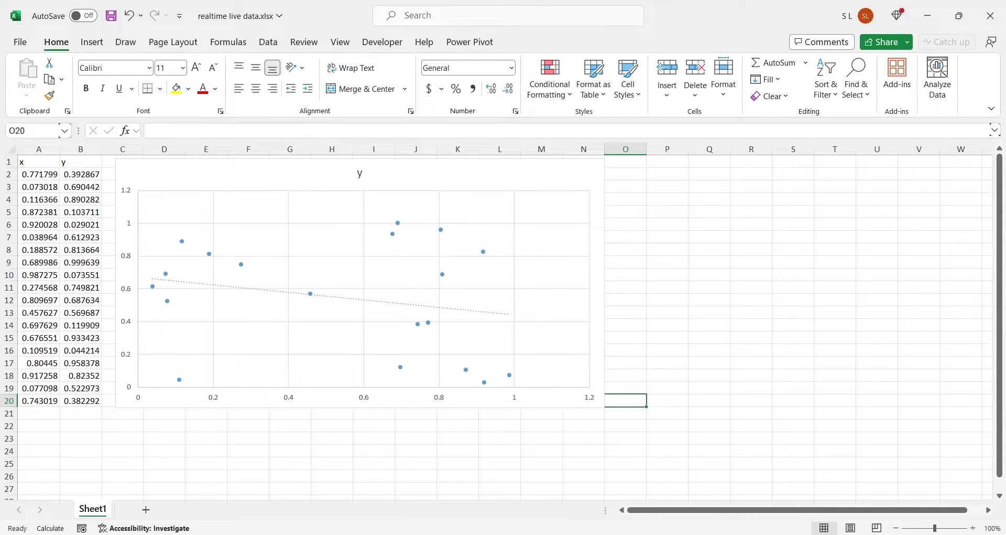
- Clear the whole sheet, delete the scatter chart, and save the empty workbook
{"action": "left_click", "coordinate": [12, 148]}
{"action": "key", "text": "Delete"}
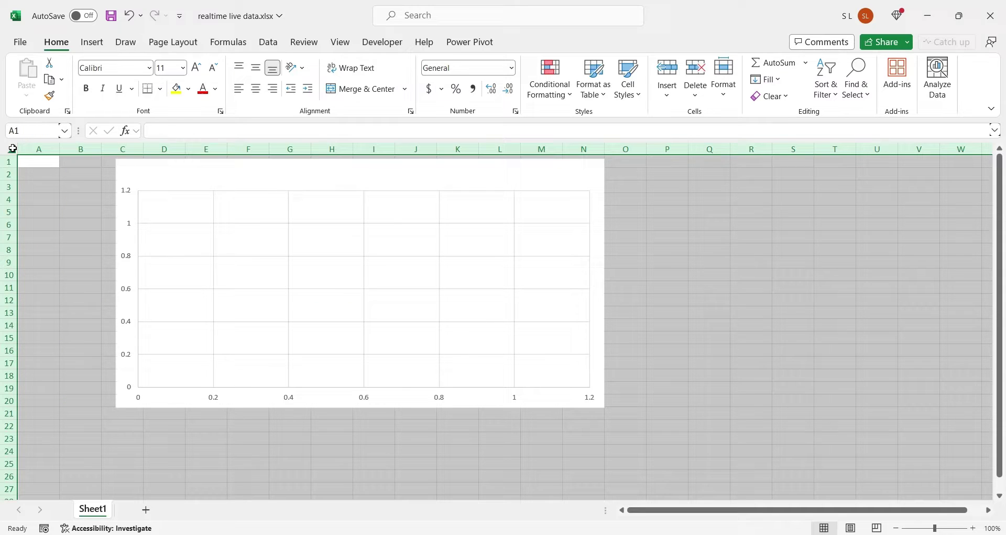
{"action": "left_click", "coordinate": [135, 183]}
{"action": "key", "text": "Delete"}
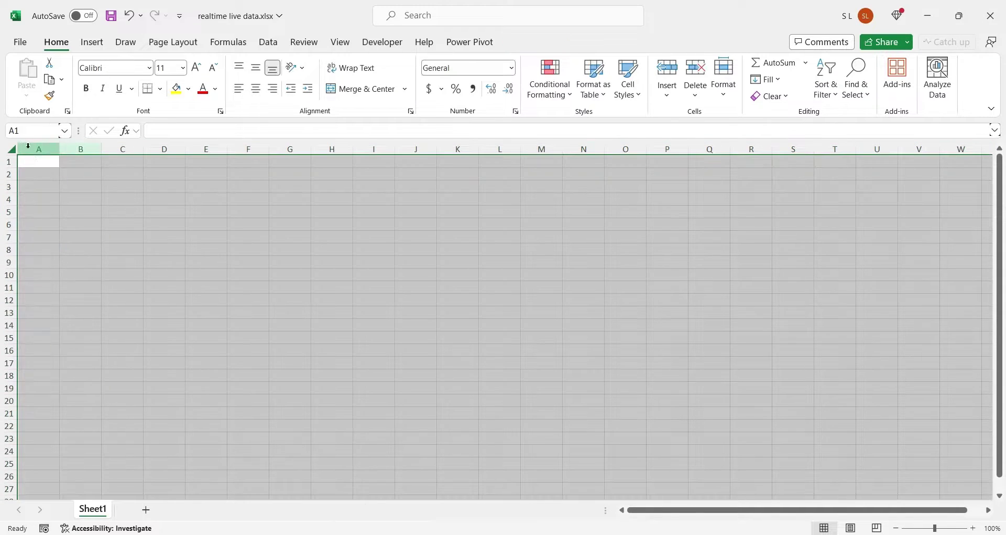
{"action": "left_click", "coordinate": [46, 167]}
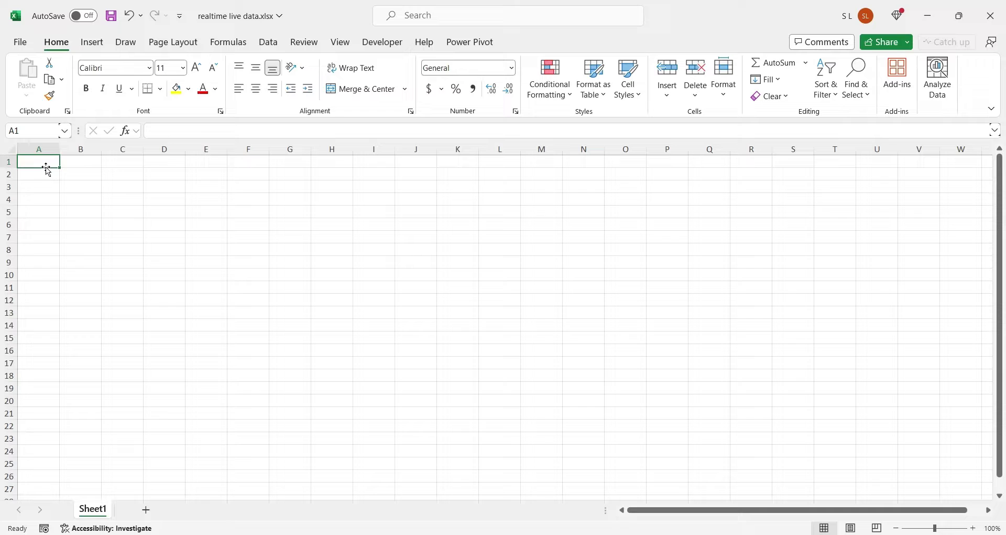
{"action": "key", "text": "ctrl+s"}
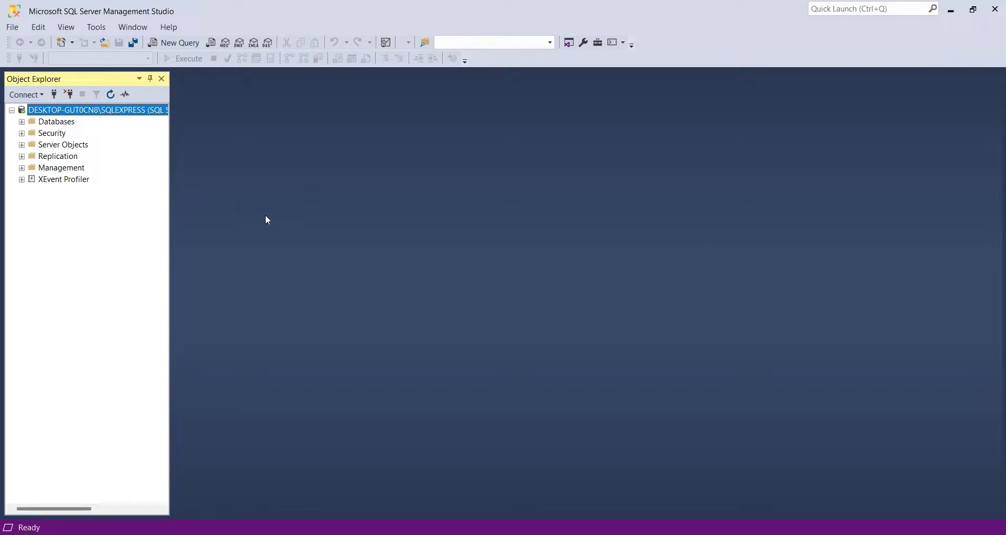
- Create a new database named sql_stats under Databases
{"action": "right_click", "coordinate": [58, 124]}
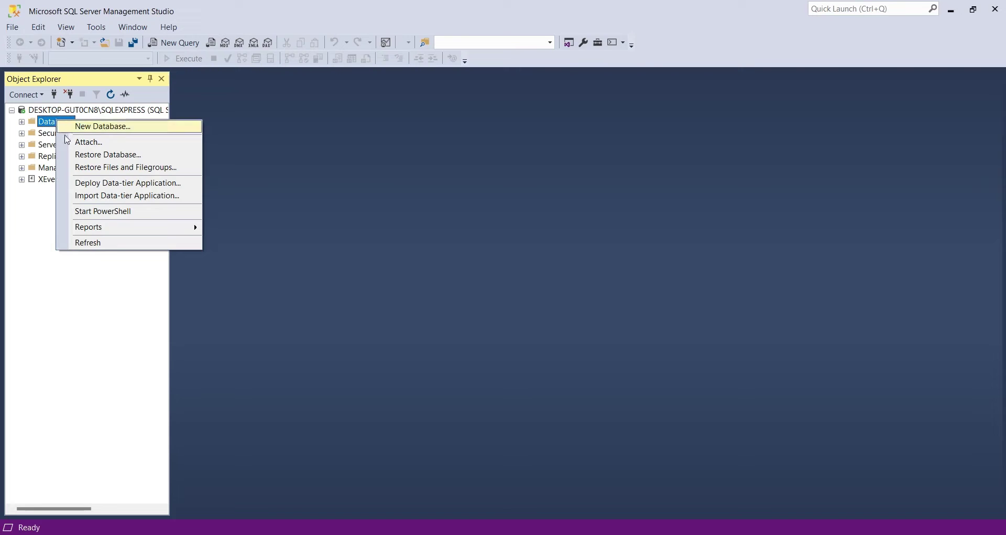
{"action": "left_click", "coordinate": [97, 127]}
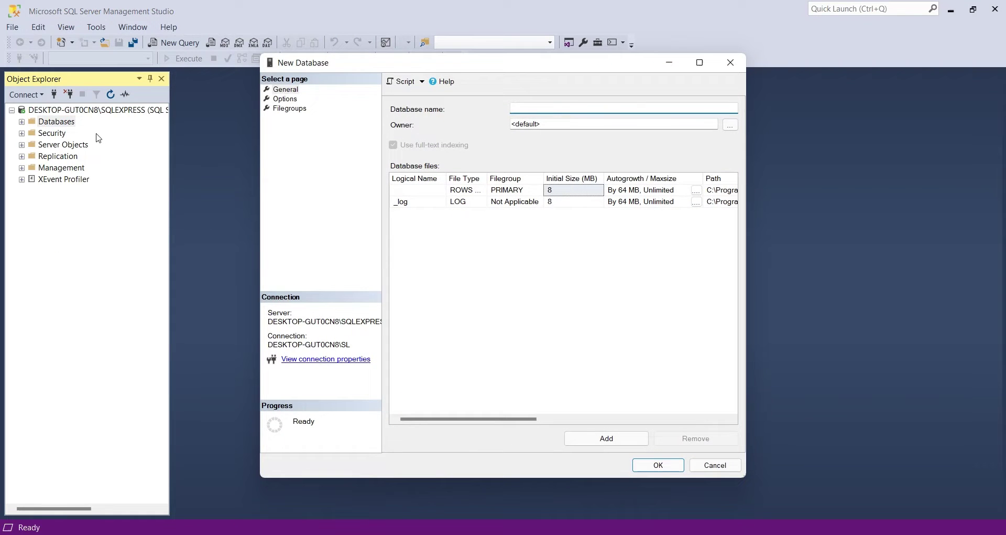
{"action": "type", "text": "s"}
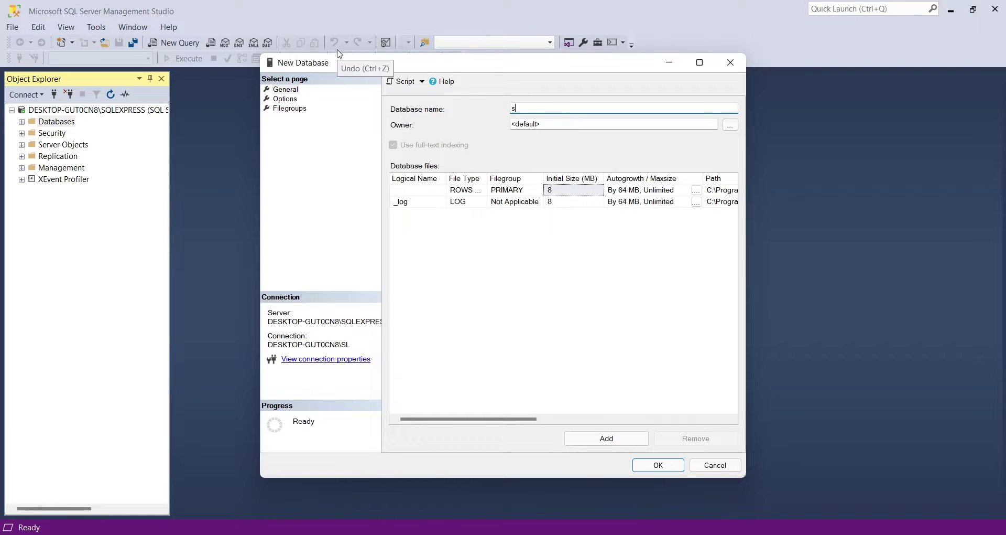
{"action": "type", "text": "ql_st"}
{"action": "type", "text": "ats"}
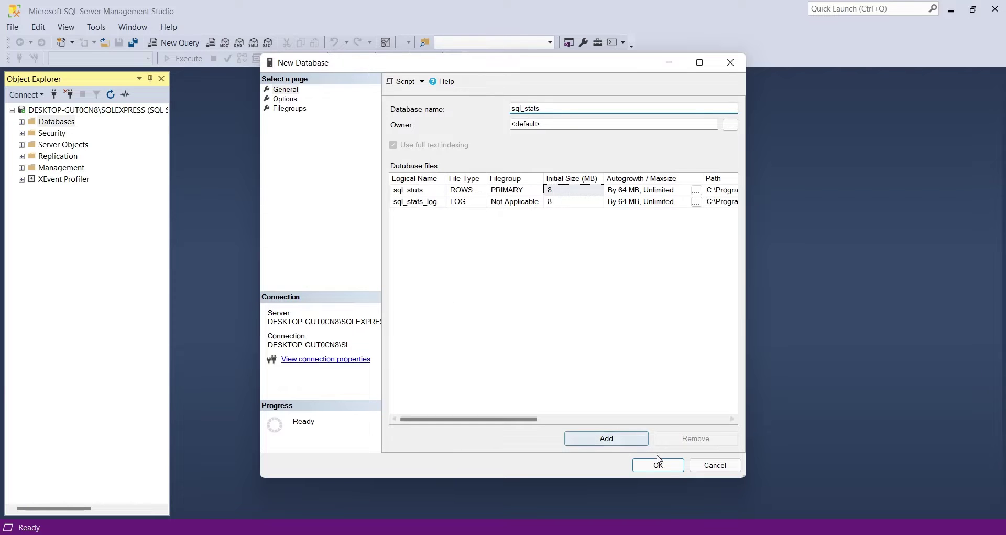
{"action": "left_click", "coordinate": [659, 465]}
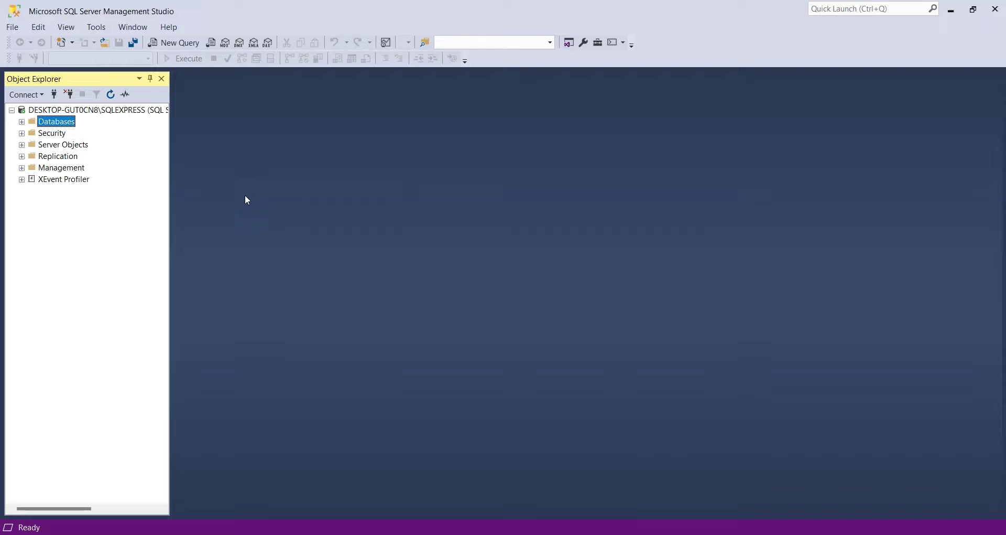
- Refresh Databases, expand sql_stats and its Tables folder, and start a new query
{"action": "right_click", "coordinate": [52, 124]}
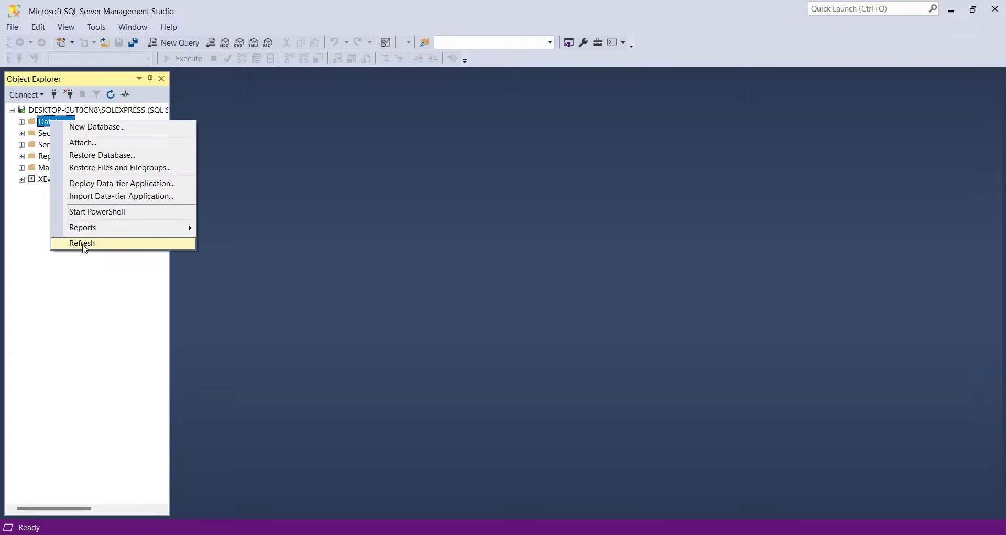
{"action": "left_click", "coordinate": [80, 242]}
{"action": "left_click", "coordinate": [21, 122]}
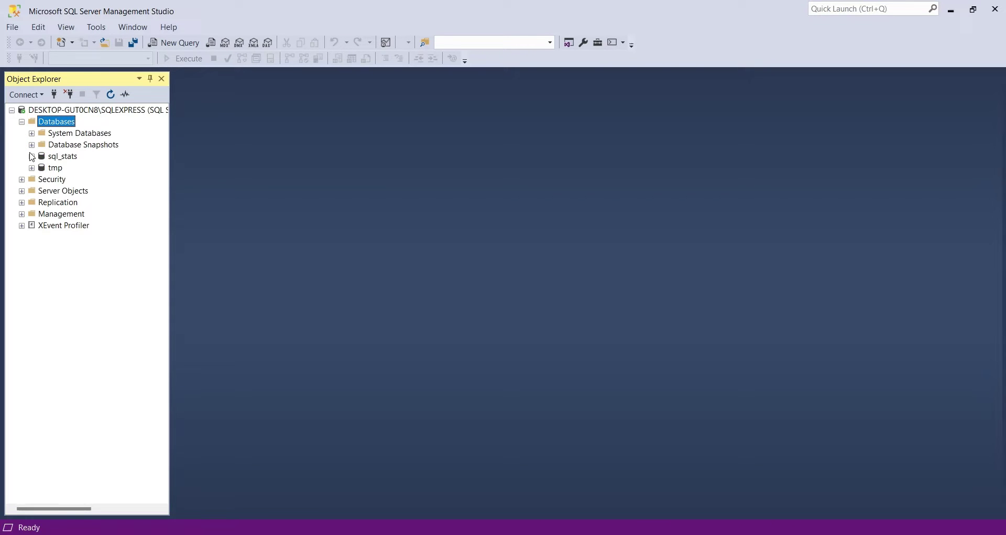
{"action": "left_click", "coordinate": [63, 158]}
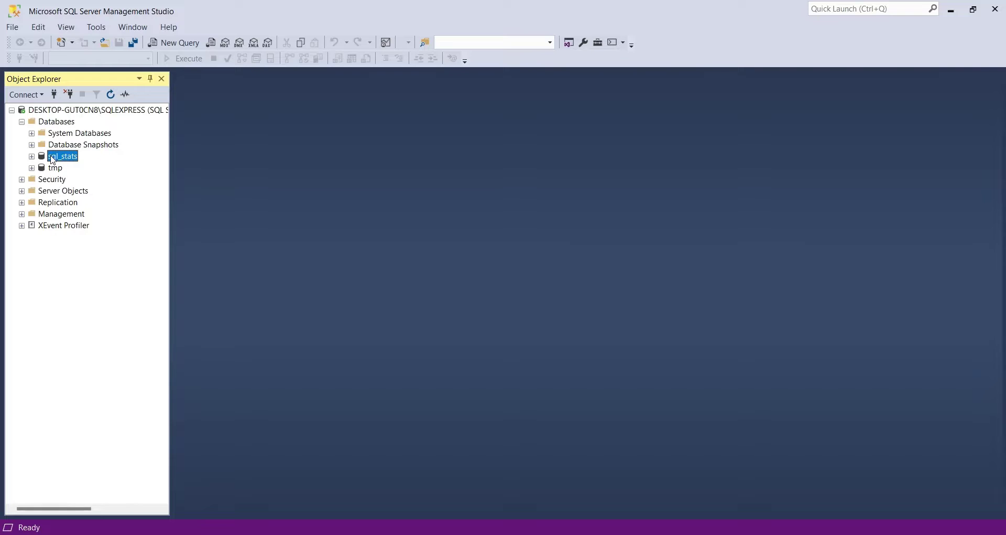
{"action": "left_click", "coordinate": [32, 157]}
{"action": "left_click", "coordinate": [73, 179]}
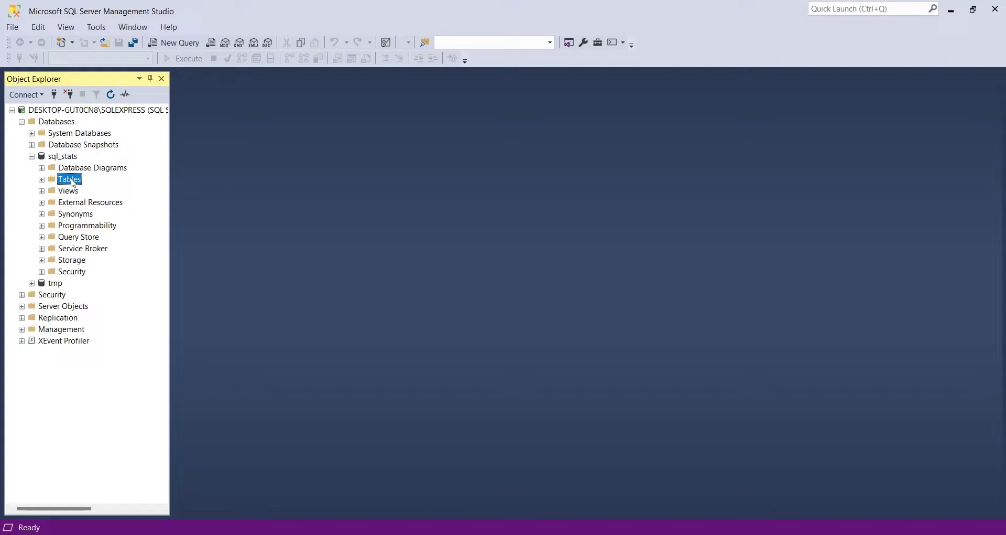
{"action": "left_click", "coordinate": [41, 180]}
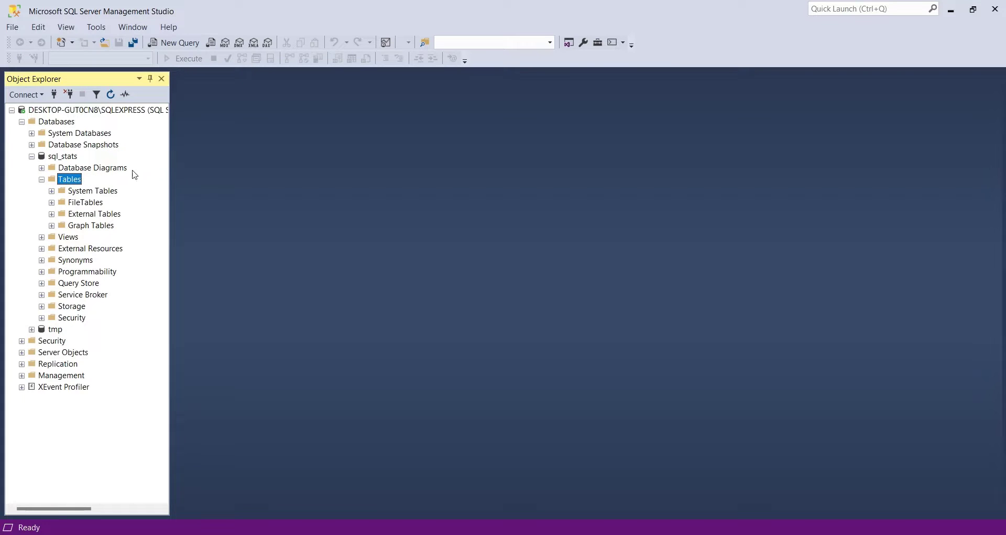
{"action": "left_click", "coordinate": [175, 42]}
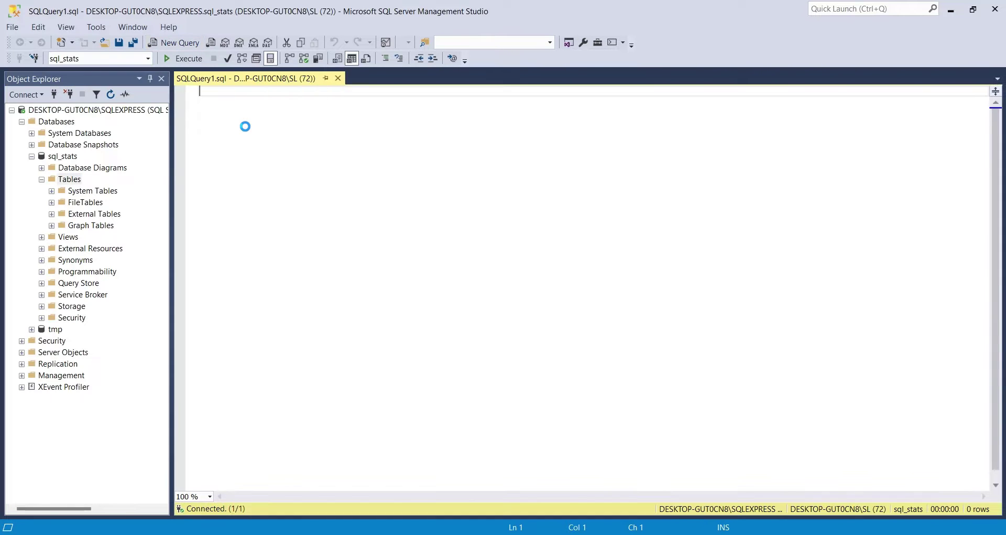
- Run the CREATE TABLE MemoryStats script and refresh Tables to show dbo.MemoryStats
{"action": "type", "text": "CREATE TABLE MemoryStats (     total_physical_memory_kb BIGINT,     available_physical_memory_kb BIGINT,     total_page_file_kb BIGINT,     available_page_file_kb BIGINT );"}
{"action": "left_click", "coordinate": [345, 144]}
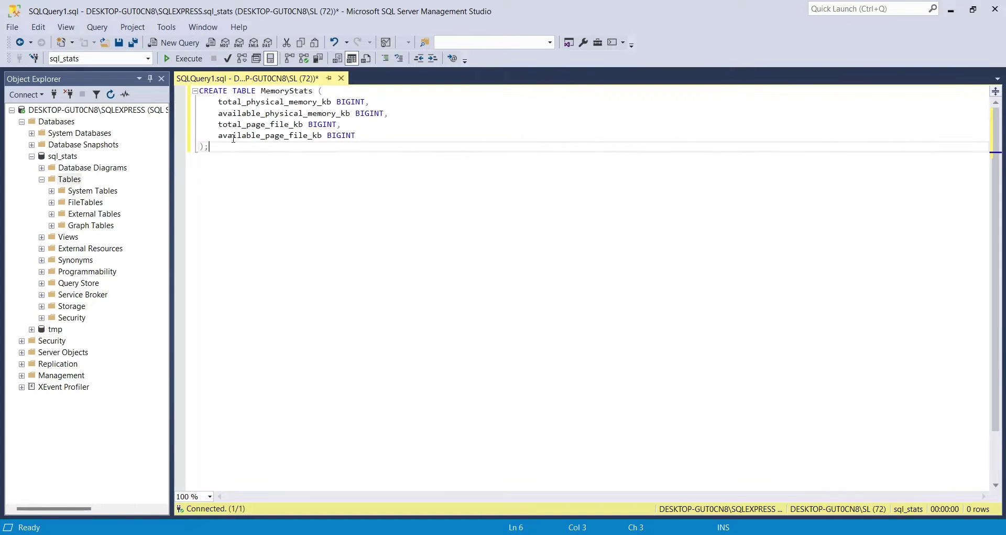
{"action": "left_click", "coordinate": [184, 58]}
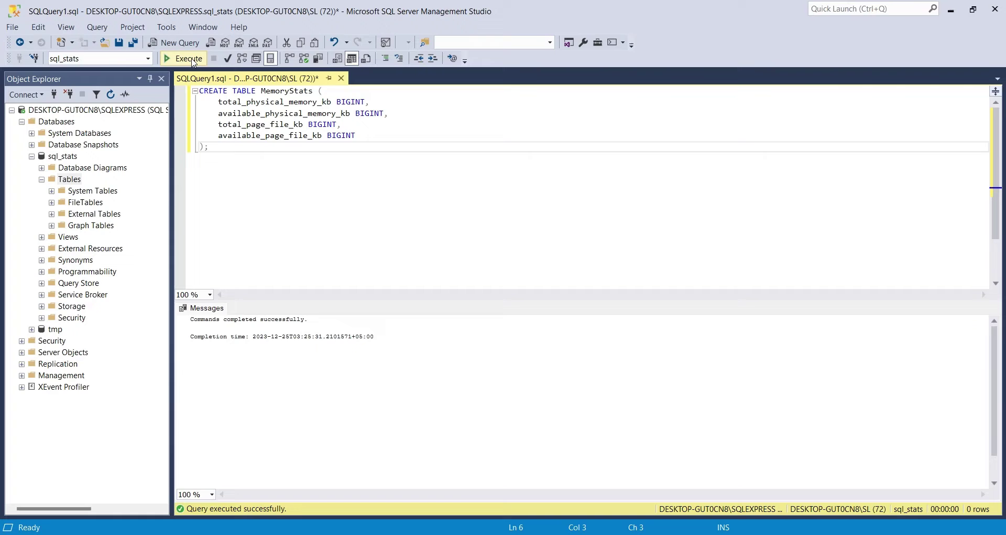
{"action": "right_click", "coordinate": [80, 180]}
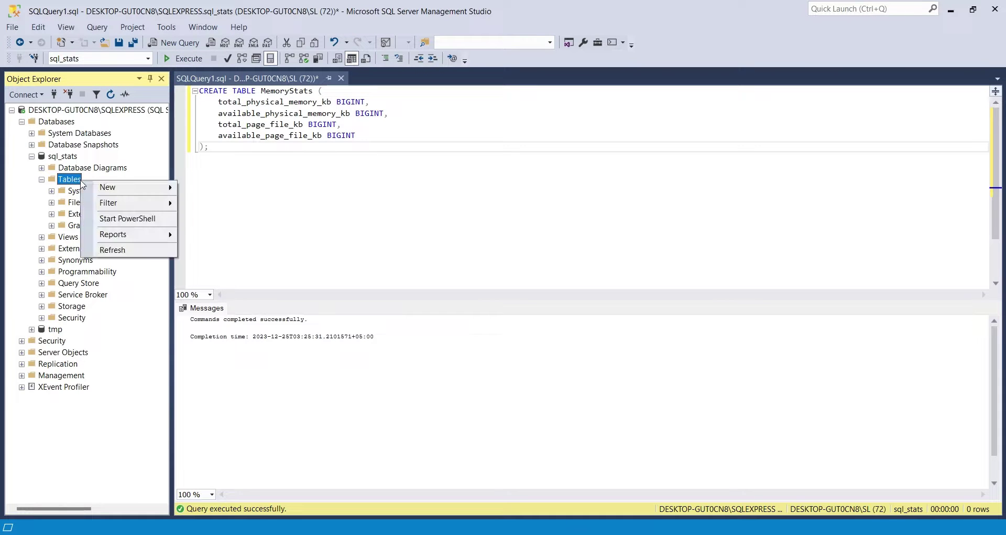
{"action": "left_click", "coordinate": [105, 253]}
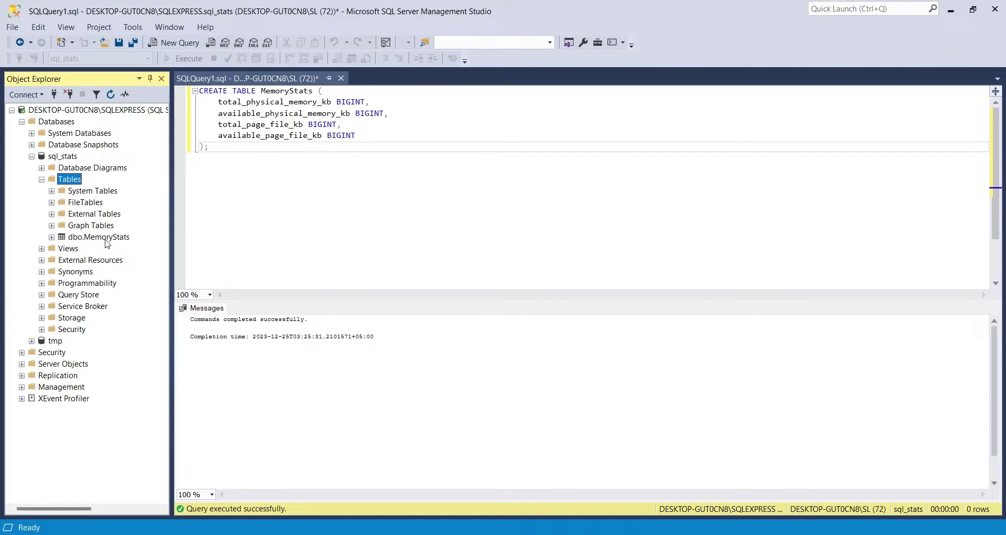
{"action": "left_click", "coordinate": [292, 151]}
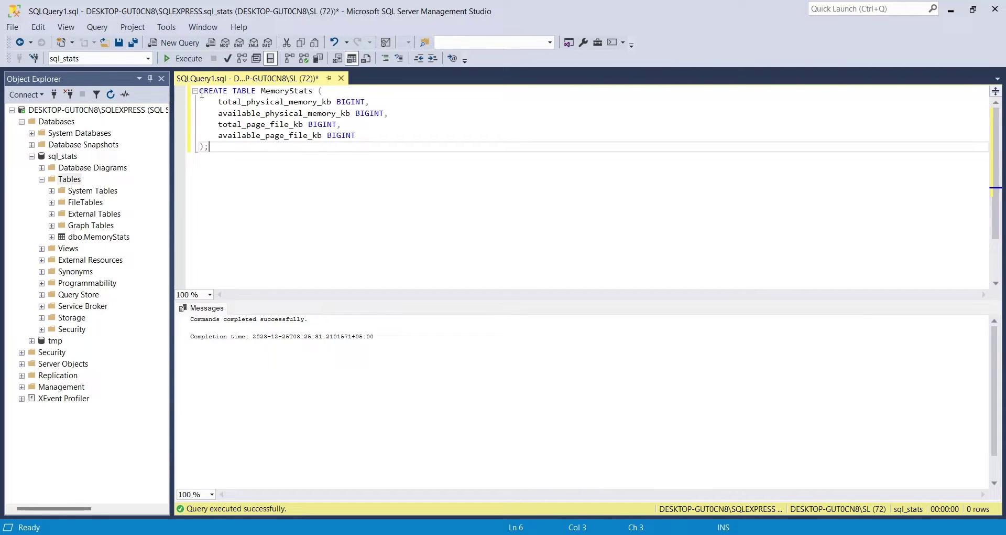
- Insert one row of current sys.dm_os_sys_memory figures into MemoryStats from a new query
{"action": "left_click", "coordinate": [176, 42]}
{"action": "type", "text": "INSERT INTO MemoryStats (     total_physical_memory_kb,     available_physical_memory_kb,     total_page_file_kb,     available_page_file_kb ) SELECT     total_physical_memory_kb,     available_physical_memory_kb,     total_page_file_kb,     available_page_file_kb FROM     sys.dm_os_sys_memory;"}
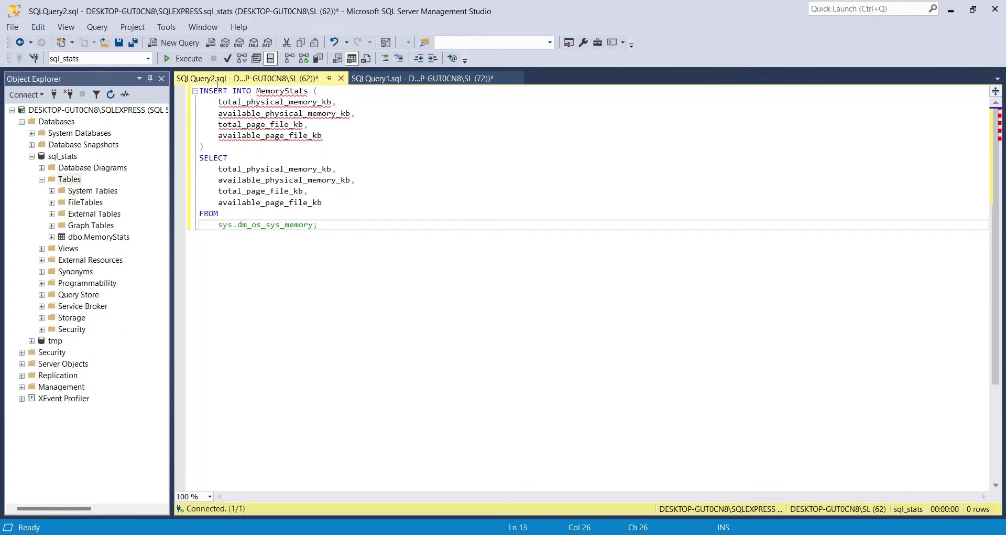
{"action": "left_click", "coordinate": [184, 60]}
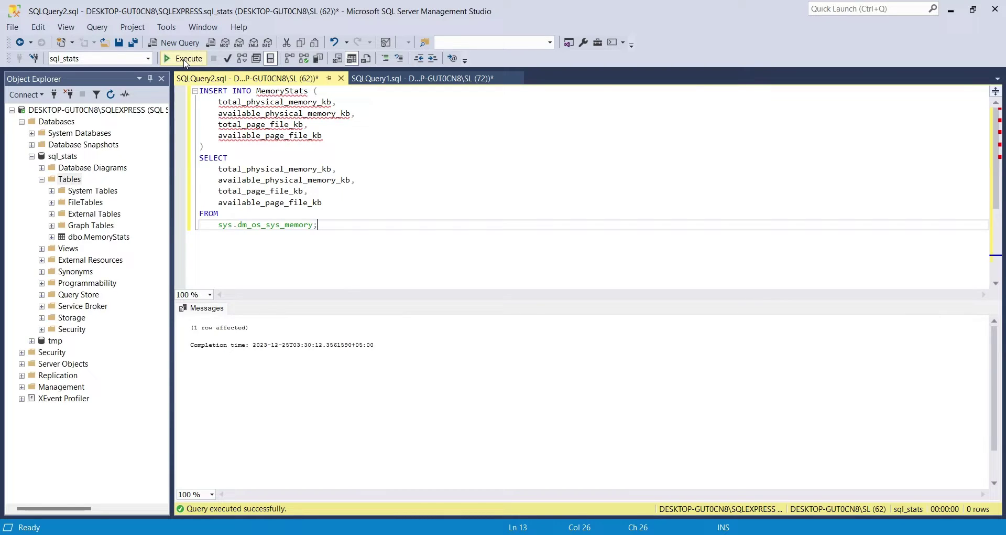
{"action": "left_click", "coordinate": [178, 43]}
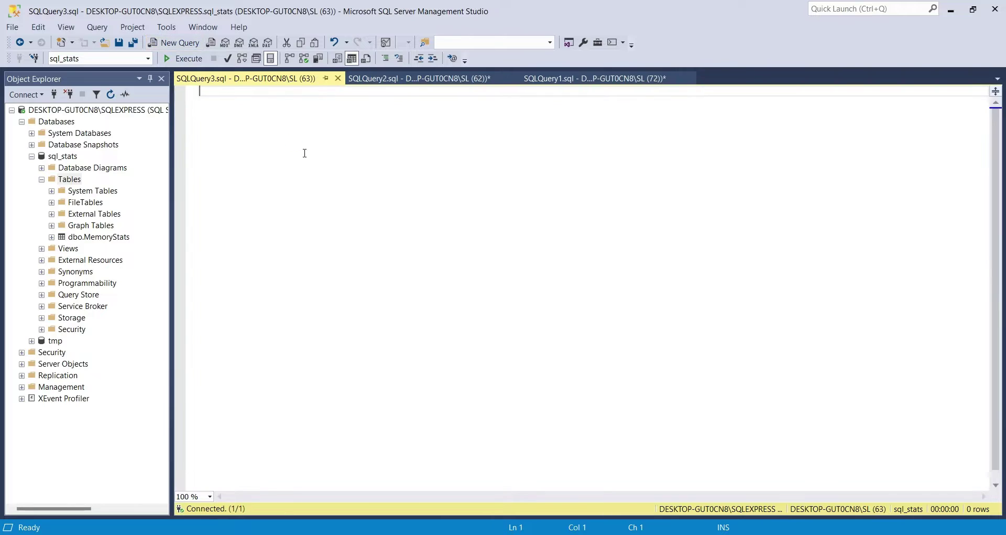
- Run select * from memorystats to show its single row of memory readings
{"action": "type", "text": "select "}
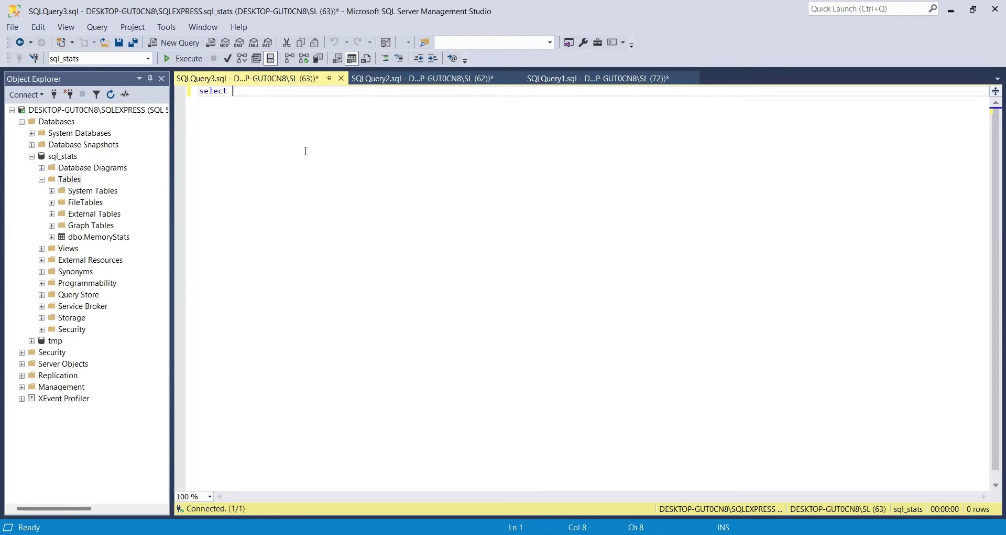
{"action": "type", "text": "* fro"}
{"action": "type", "text": "m memory"}
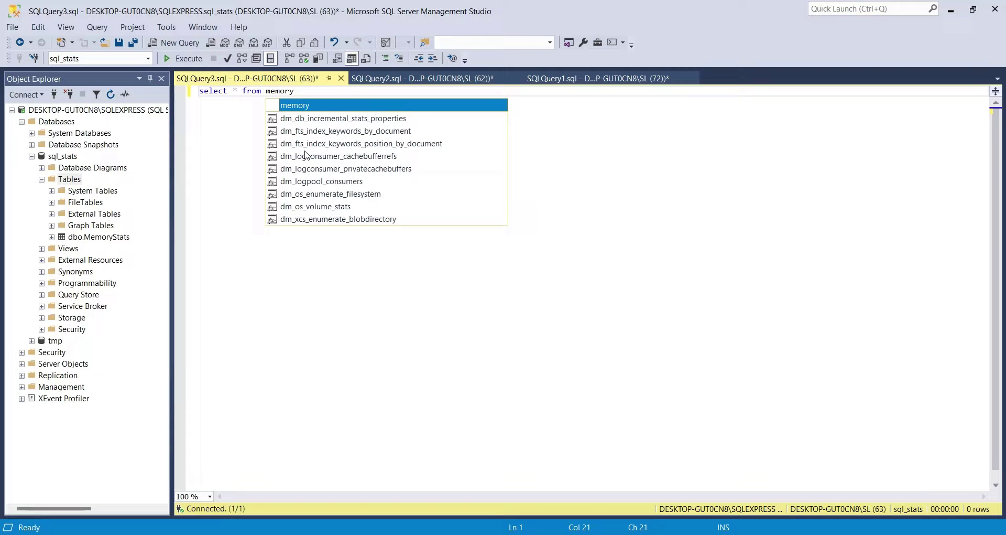
{"action": "type", "text": "stats"}
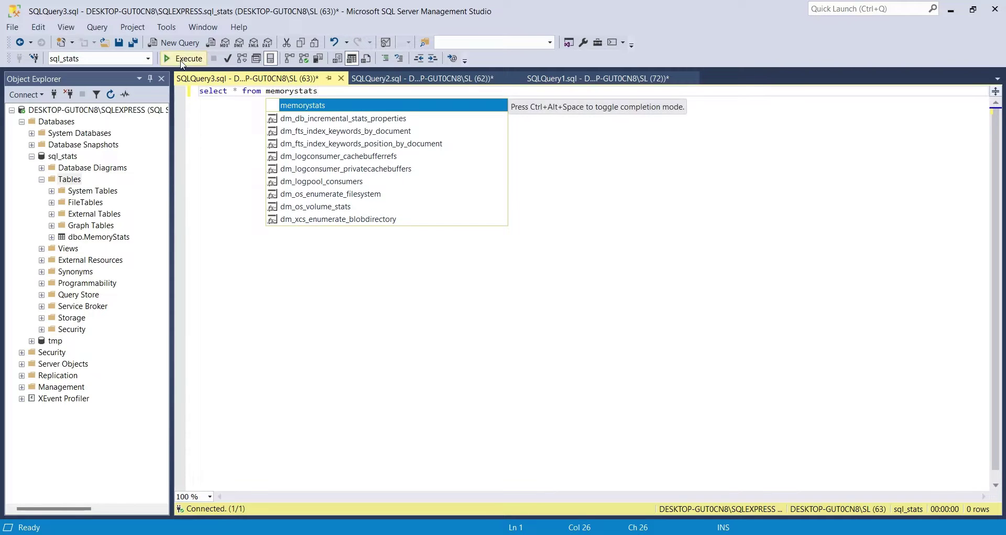
{"action": "left_click", "coordinate": [183, 58]}
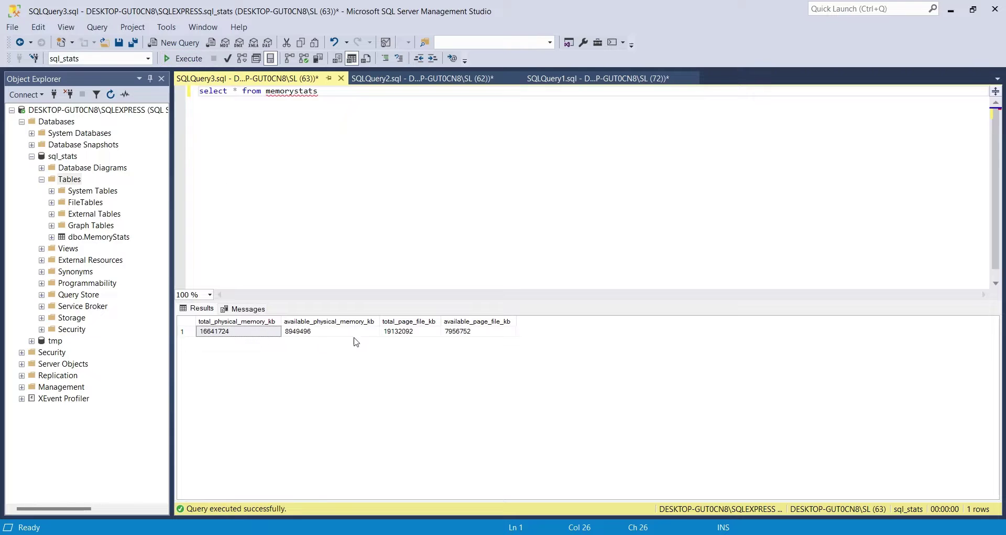
- Close the CREATE TABLE query window, answering its save prompt
{"action": "left_click", "coordinate": [550, 83]}
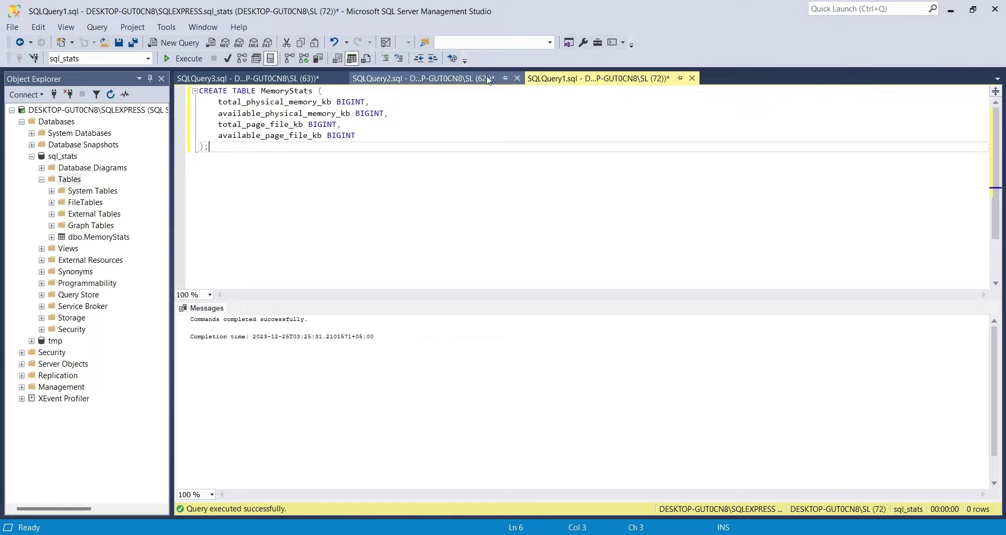
{"action": "left_click", "coordinate": [463, 78]}
{"action": "left_click", "coordinate": [547, 82]}
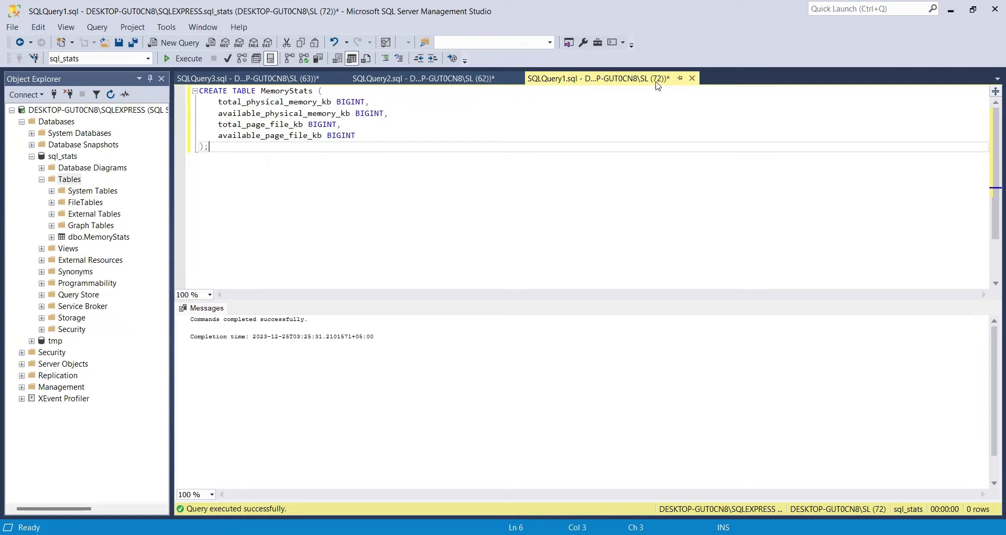
{"action": "left_click", "coordinate": [692, 78]}
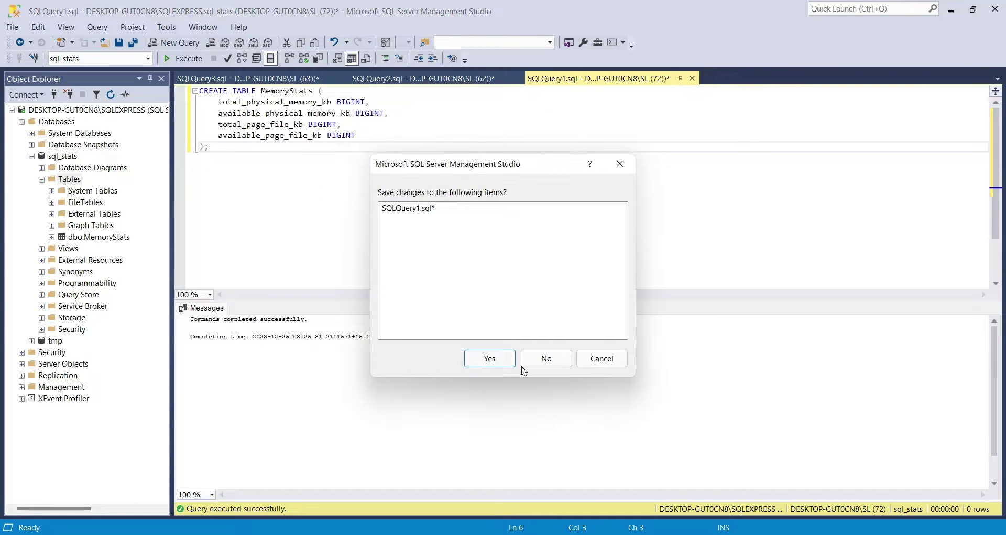
{"action": "left_click", "coordinate": [486, 352]}
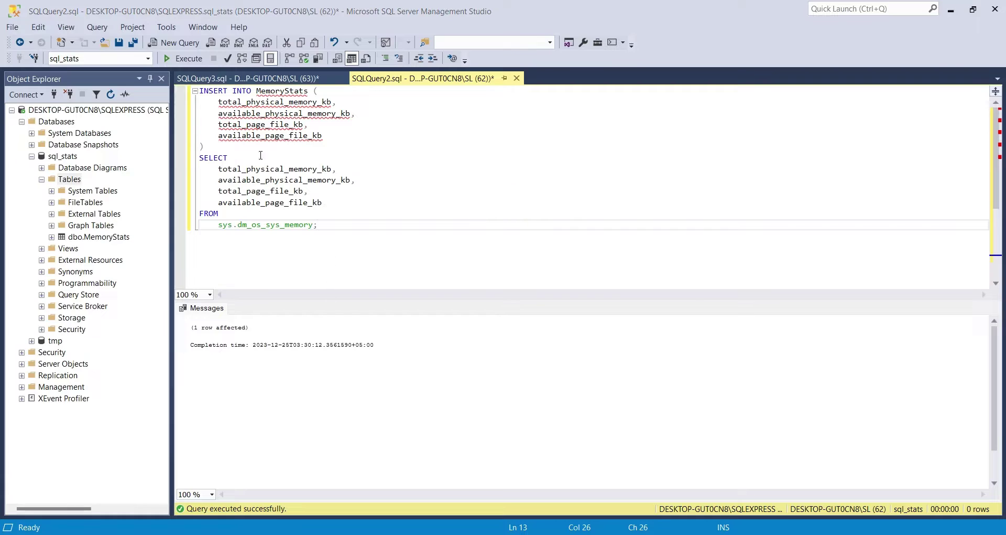
- Wrap the indented INSERT in while (1=1) with waitfor delay '00:00:01', closed by end
{"action": "left_click", "coordinate": [197, 91]}
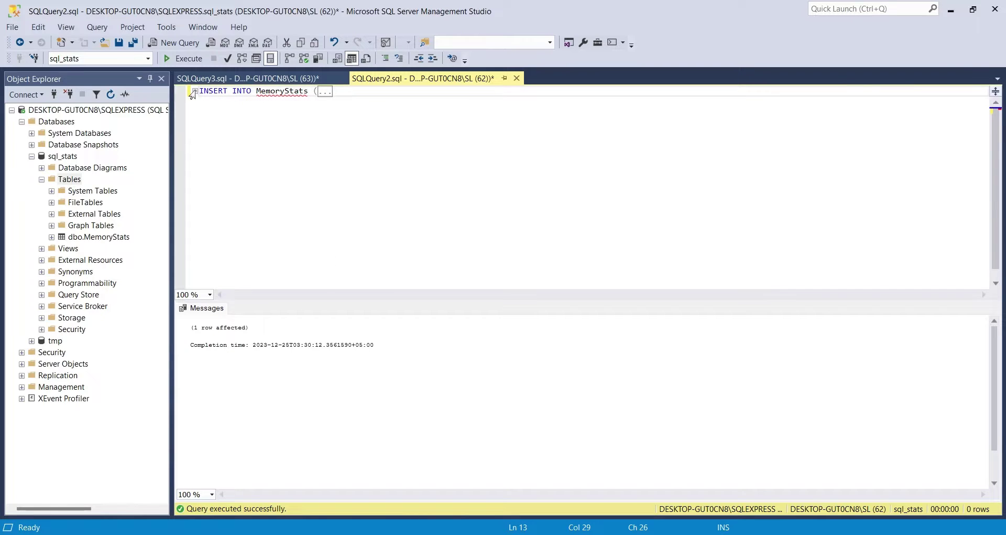
{"action": "left_click", "coordinate": [194, 91]}
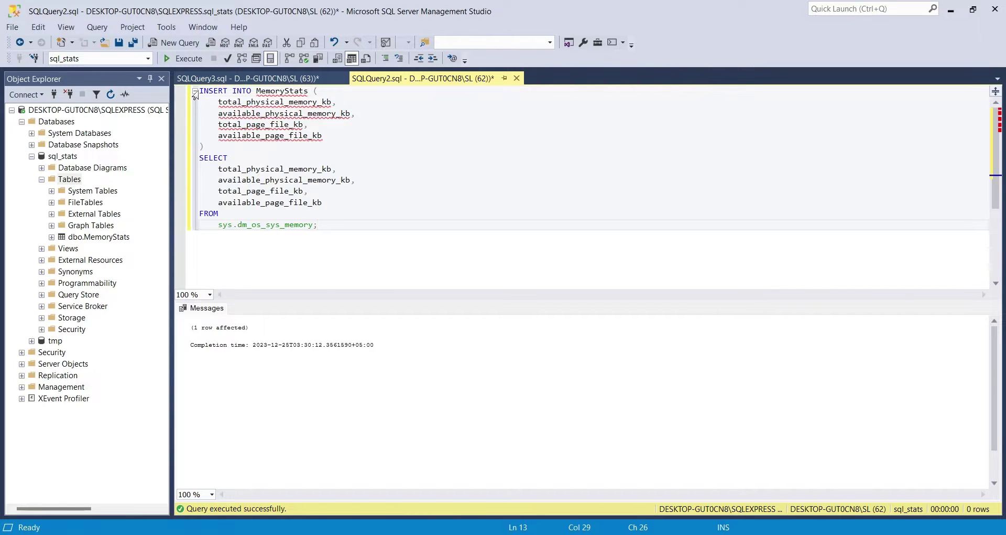
{"action": "left_click", "coordinate": [199, 91]}
{"action": "type", "text": "while (1=1) \tbegin \t\twaitfor delay '00:00:01'"}
{"action": "key", "text": "Return"}
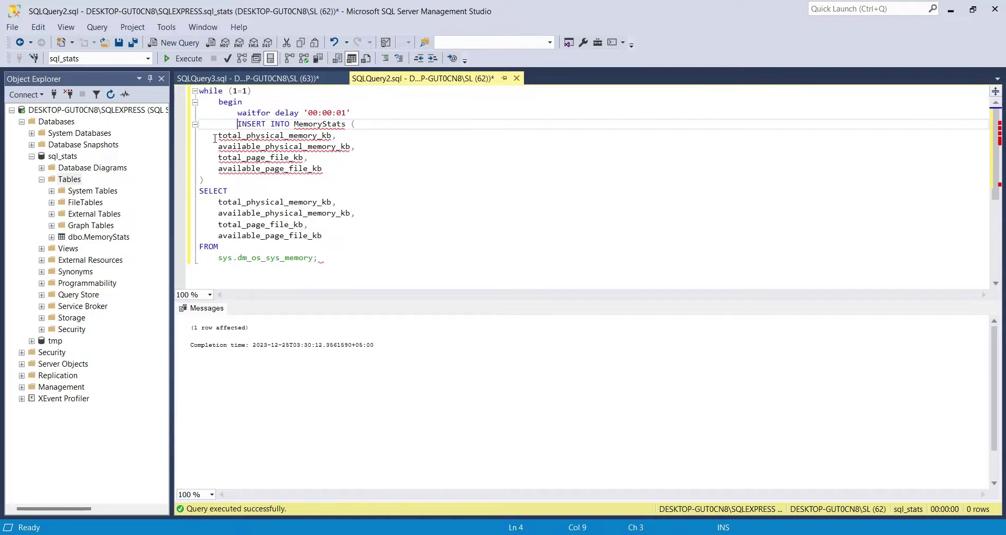
{"action": "left_click_drag", "start_coordinate": [218, 135], "coordinate": [318, 257]}
{"action": "key", "text": "Tab"}
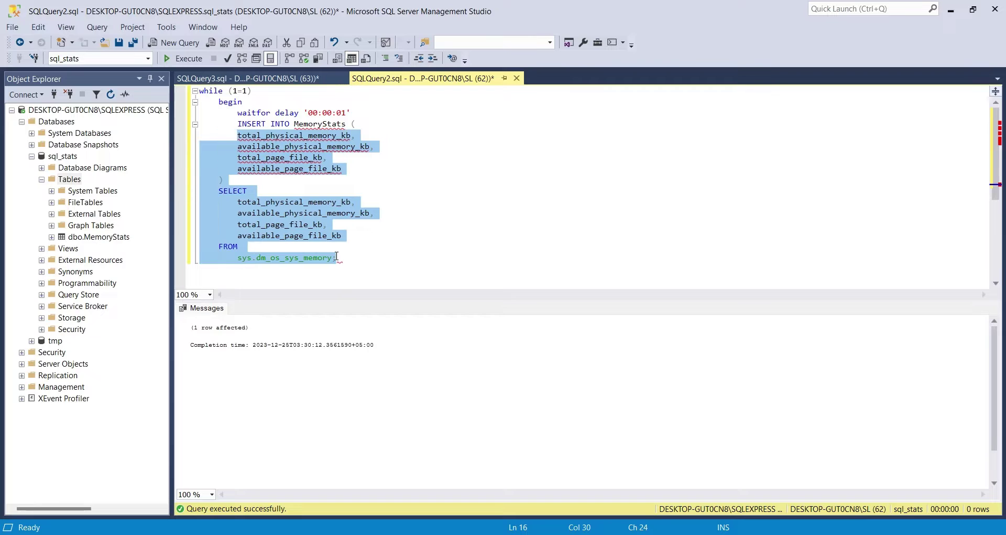
{"action": "left_click", "coordinate": [340, 259]}
{"action": "key", "text": "Return"}
{"action": "type", "text": "w"}
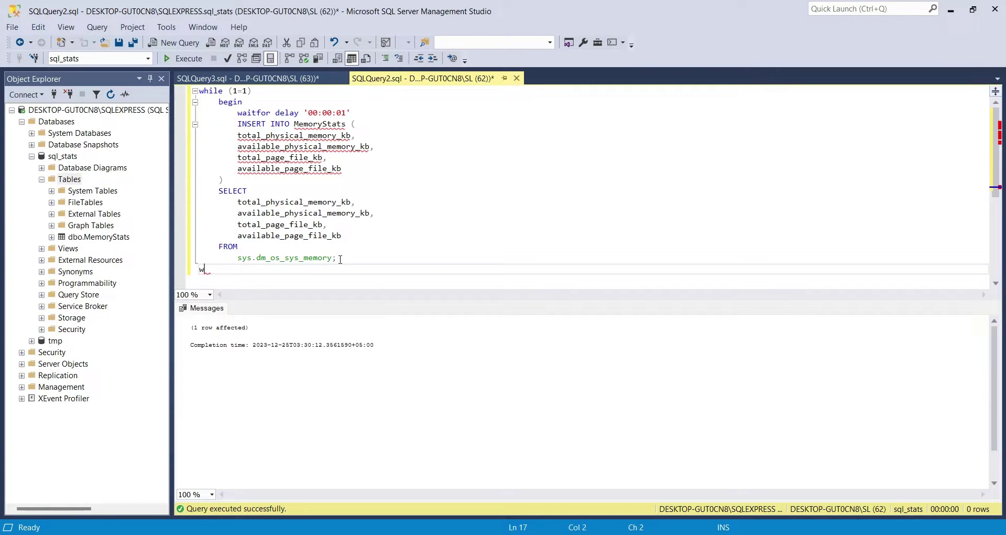
{"action": "key", "text": "BackSpace"}
{"action": "type", "text": "end"}
{"action": "left_click", "coordinate": [377, 243]}
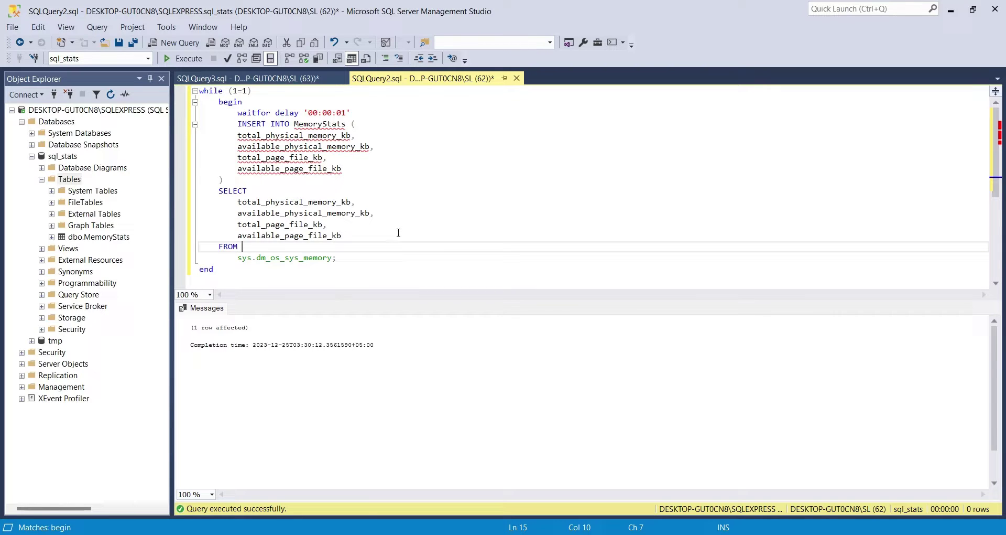
- Start a 'delete from memorystats;' line above the loop
{"action": "left_click", "coordinate": [200, 94]}
{"action": "key", "text": "Return"}
{"action": "type", "text": "delete f"}
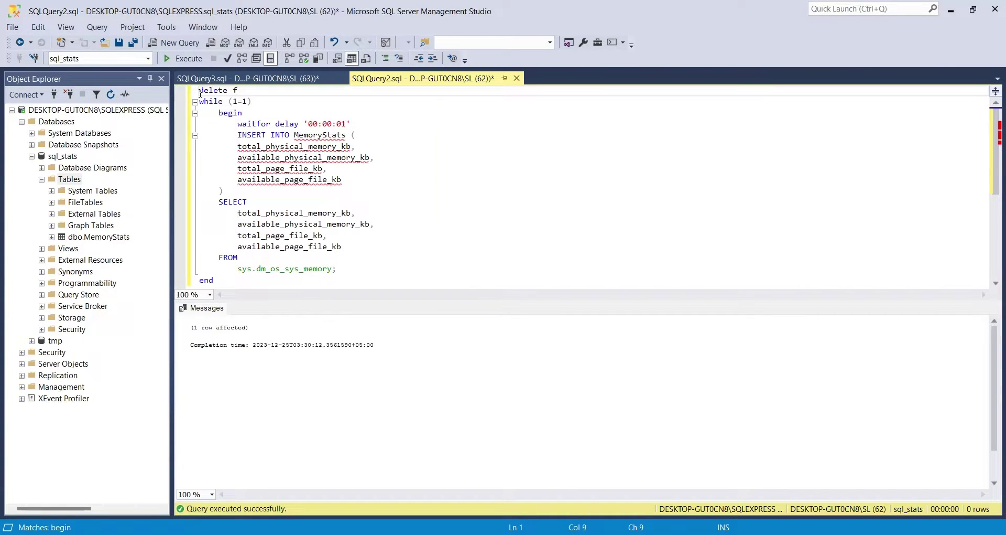
{"action": "type", "text": "r"}
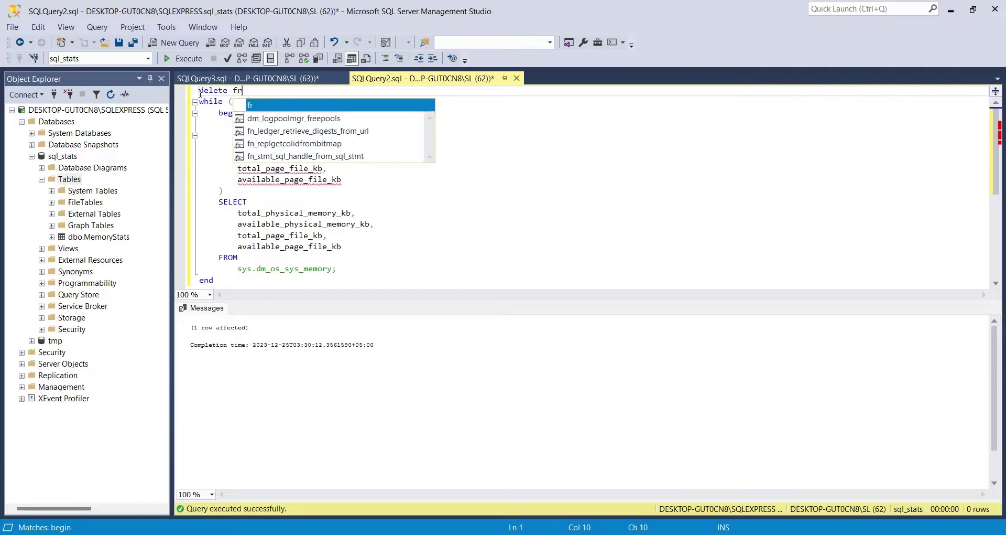
{"action": "type", "text": "om memory"}
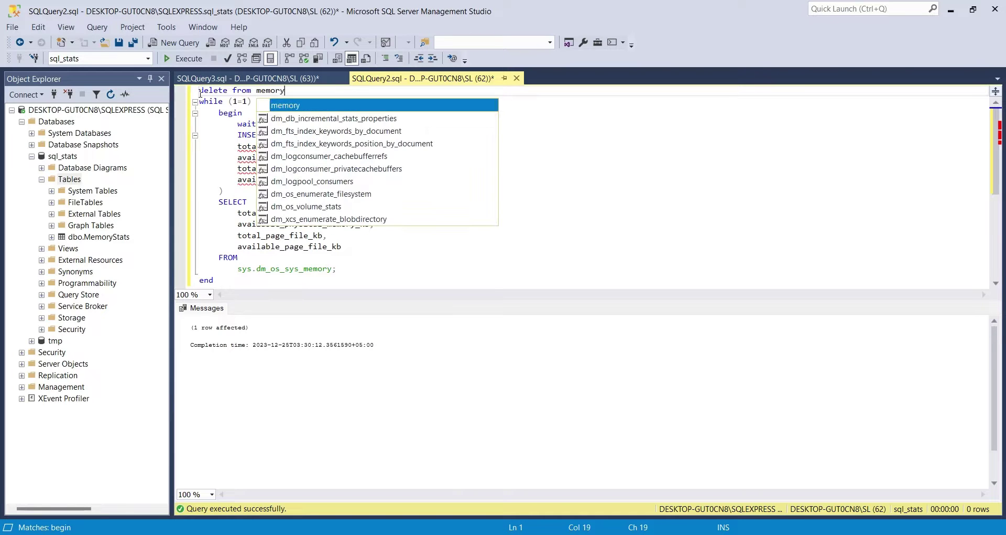
{"action": "type", "text": "stats"}
{"action": "type", "text": ";"}
- Finish the delete line, run the clear-and-log loop, and cancel it after a few seconds
{"action": "left_click", "coordinate": [330, 207]}
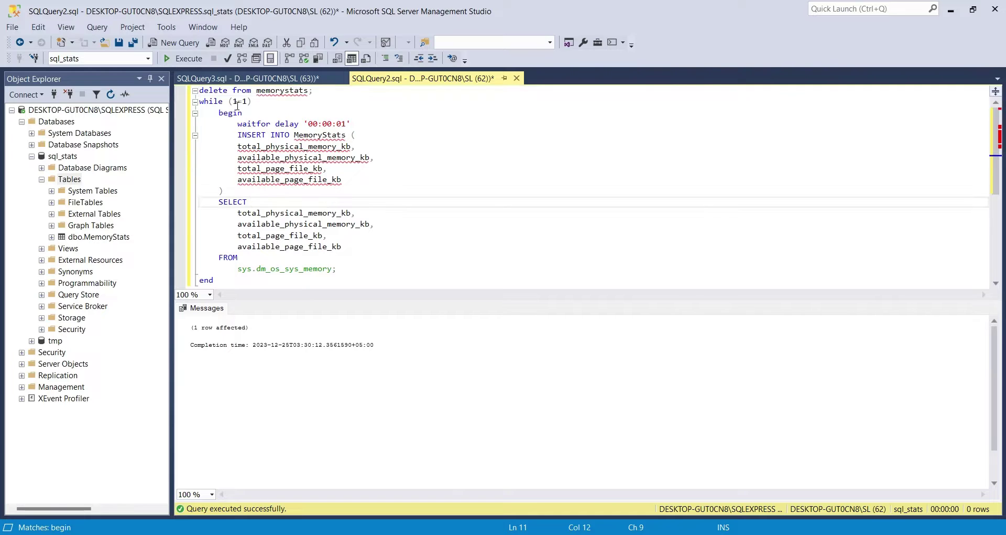
{"action": "left_click", "coordinate": [186, 58]}
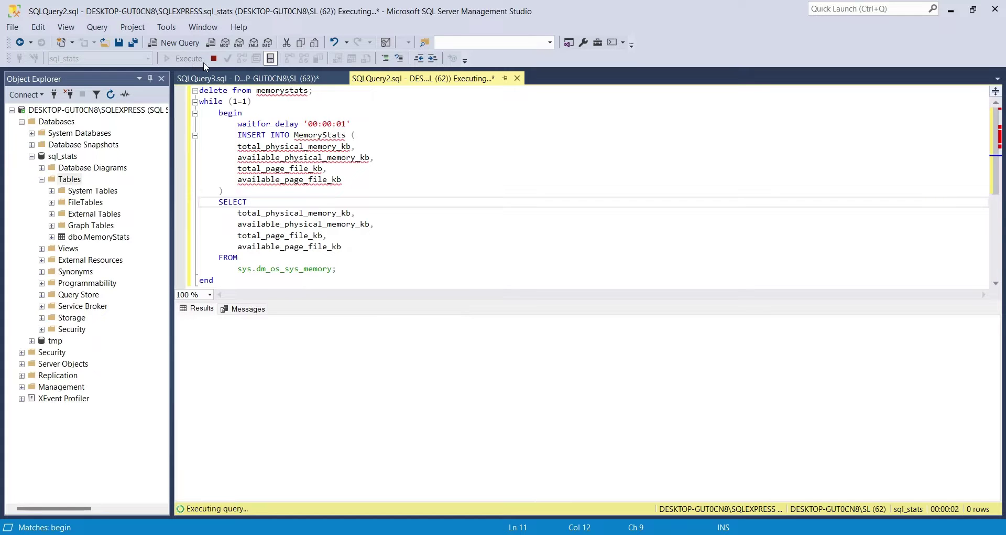
{"action": "left_click", "coordinate": [213, 58]}
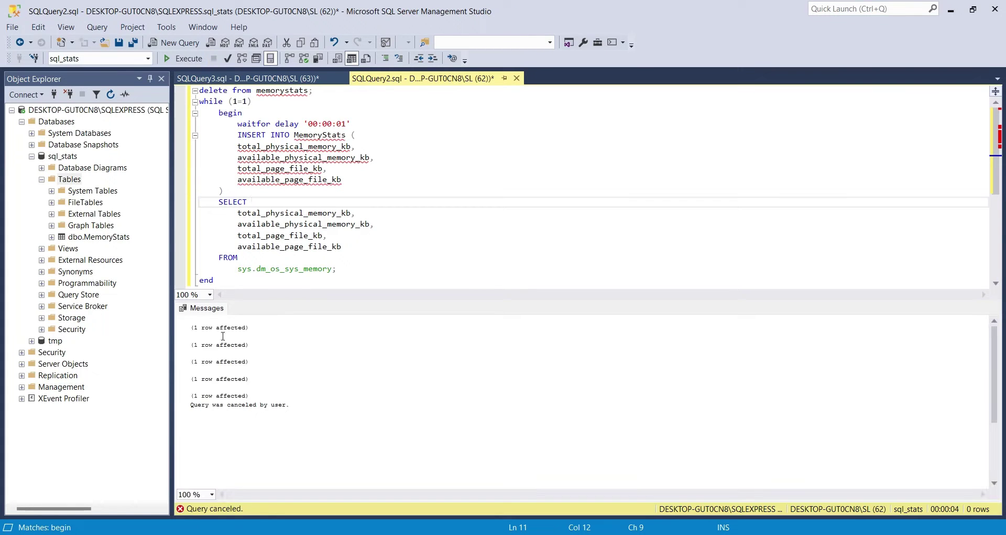
- Rerun select * from memorystats in SQLQuery3 to see four rows, then return to SQLQuery2
{"action": "left_click", "coordinate": [246, 78]}
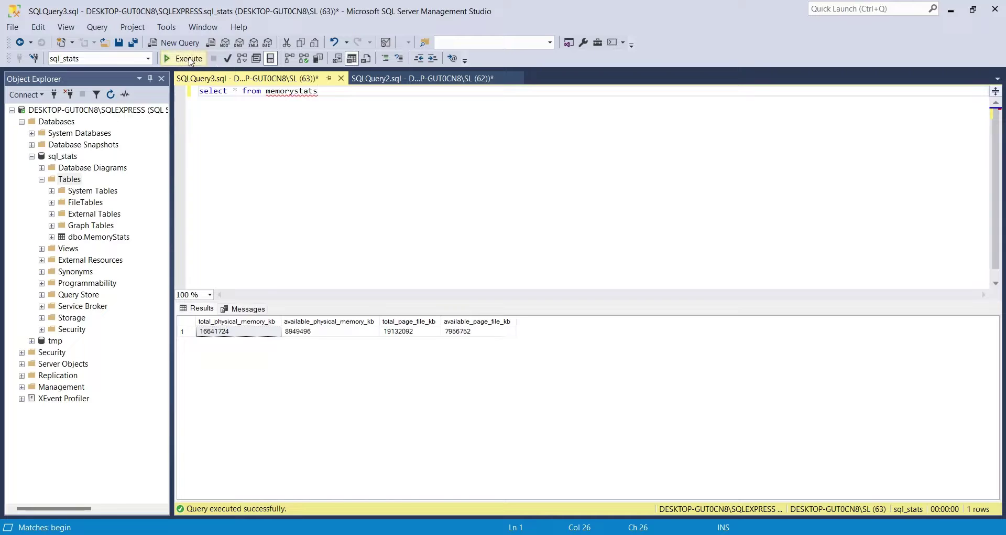
{"action": "left_click", "coordinate": [190, 59]}
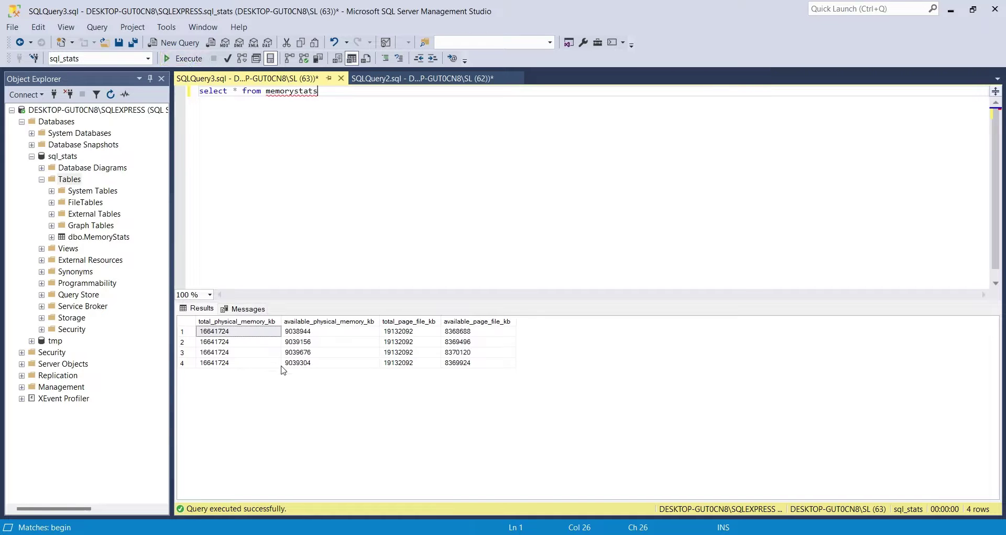
{"action": "left_click", "coordinate": [406, 81]}
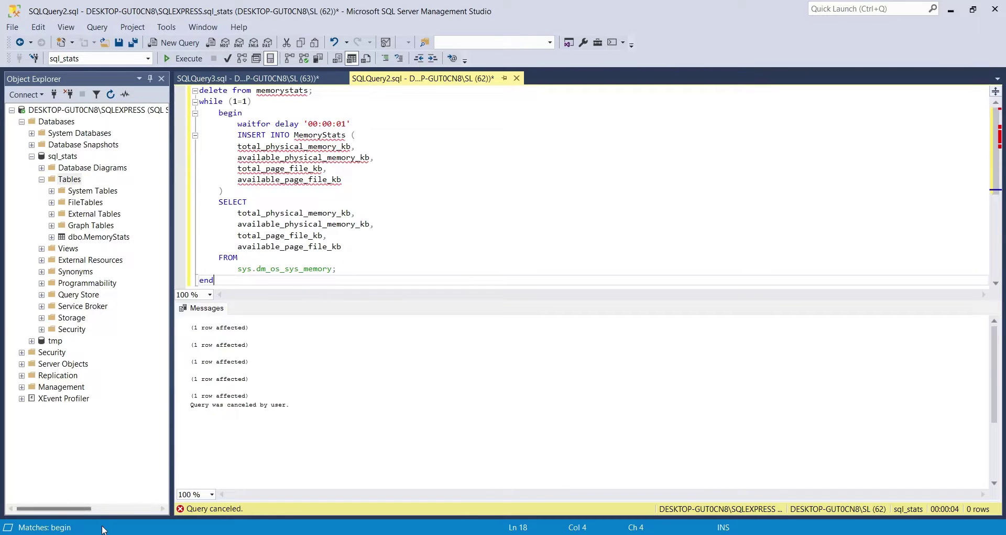
- In Excel, start a Get Data import From SQL Server Database
{"action": "key", "text": "alt+Tab"}
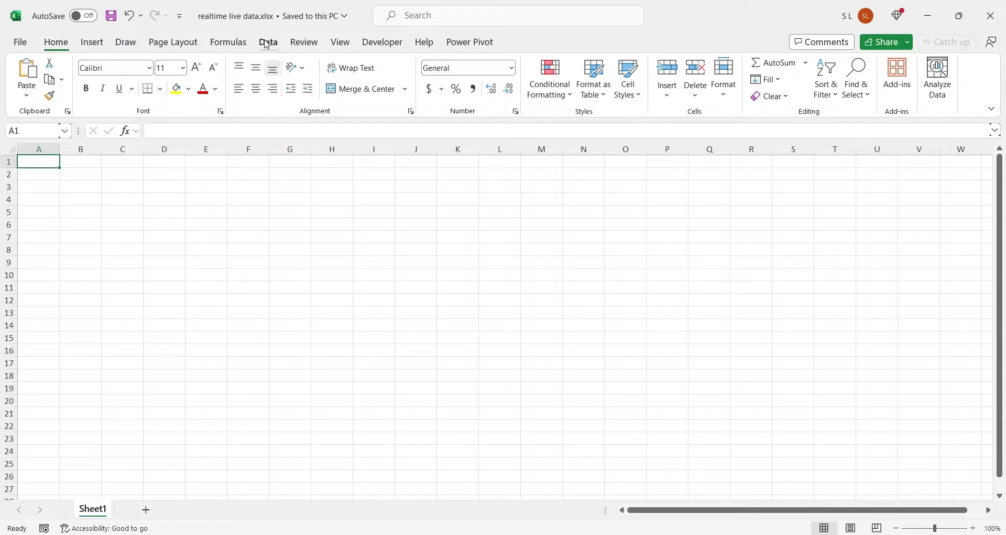
{"action": "left_click", "coordinate": [268, 42]}
{"action": "left_click", "coordinate": [29, 89]}
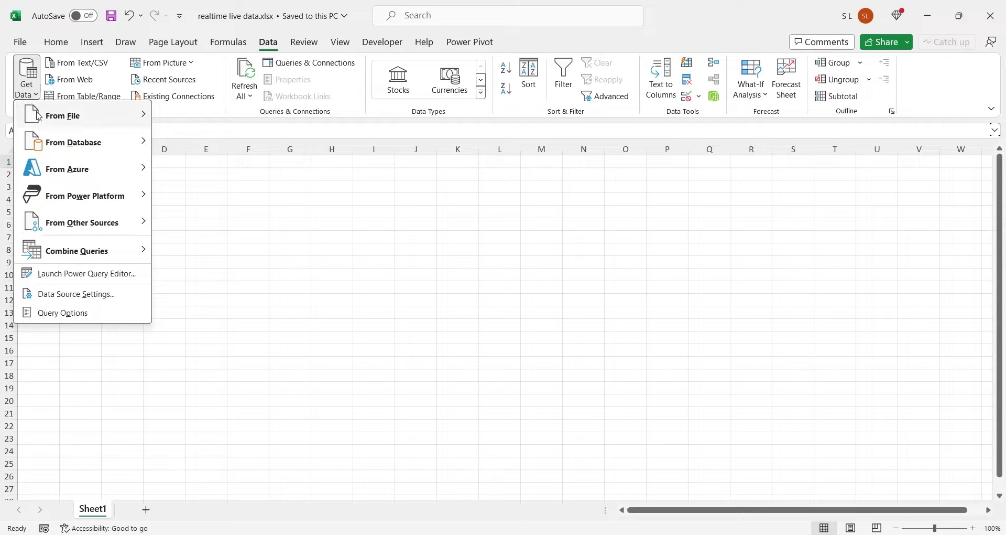
{"action": "mouse_move", "coordinate": [73, 142]}
{"action": "left_click", "coordinate": [205, 151]}
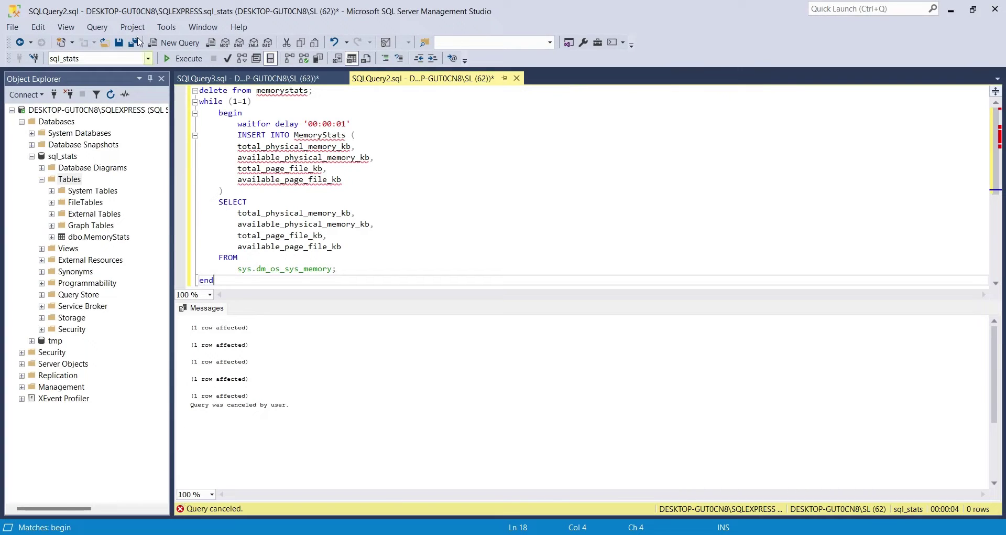
- Enter the local SQLEXPRESS server name and the sql_stats database, and confirm
{"action": "left_click", "coordinate": [54, 93]}
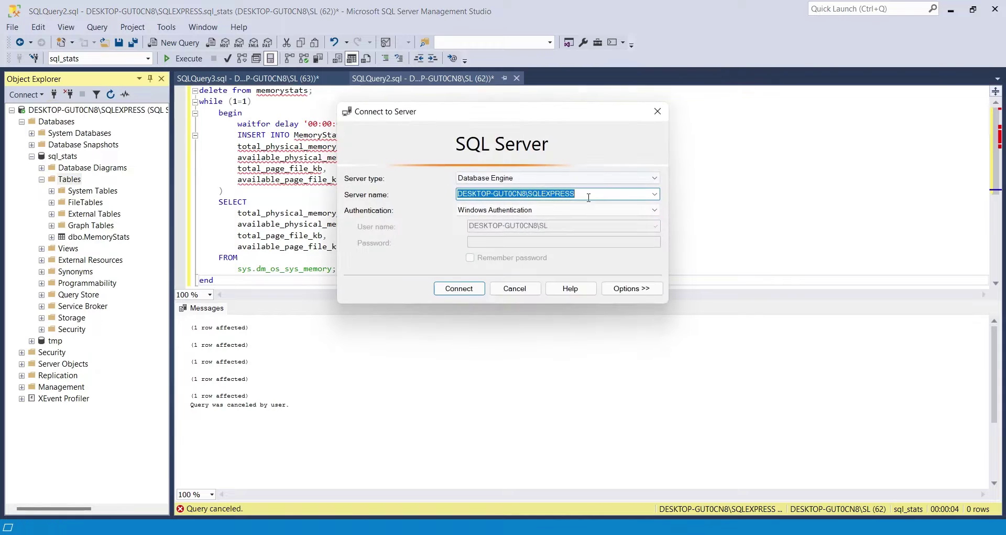
{"action": "left_click", "coordinate": [513, 288]}
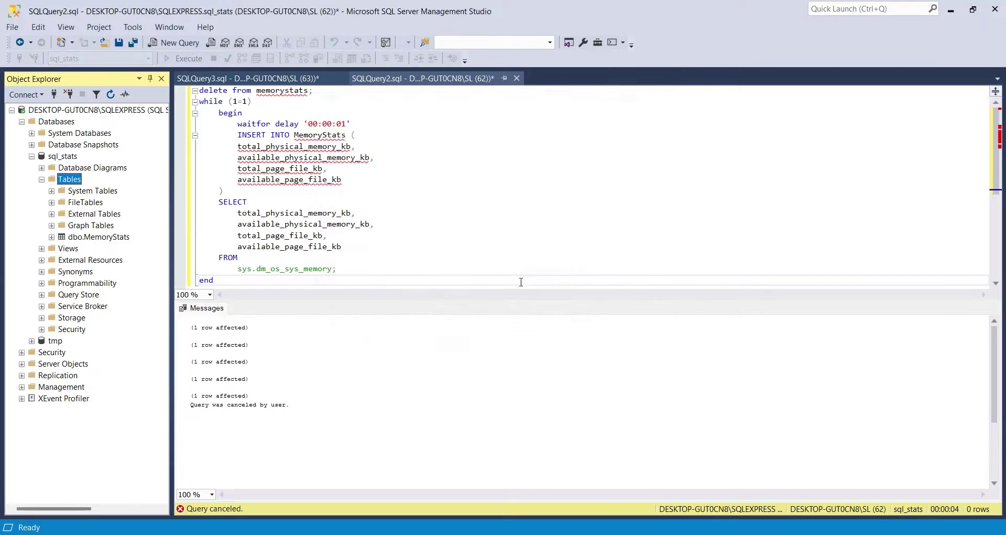
{"action": "key", "text": "alt+Tab"}
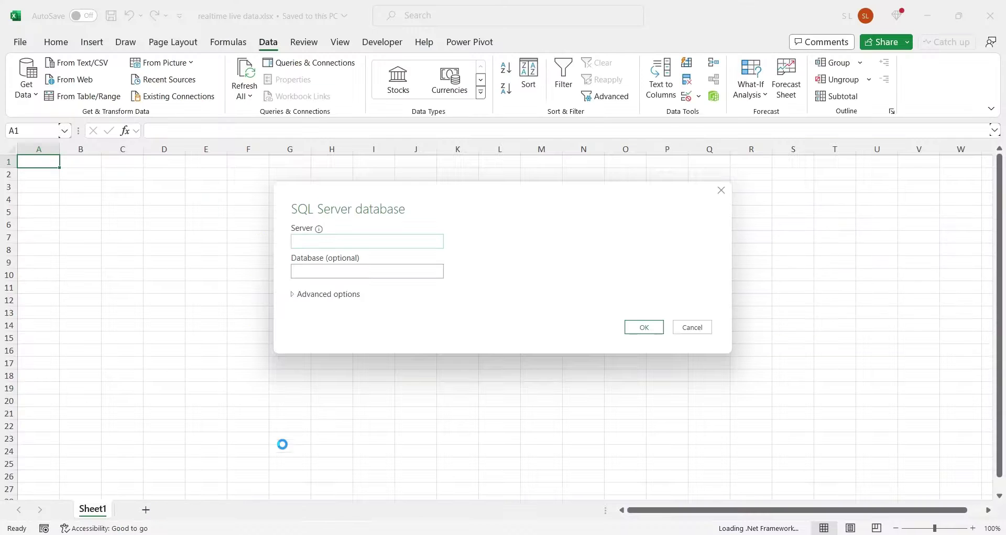
{"action": "left_click", "coordinate": [345, 241]}
{"action": "type", "text": "DESKTOP-GUT0CN8\\SQLEXPRESS"}
{"action": "left_click", "coordinate": [340, 271]}
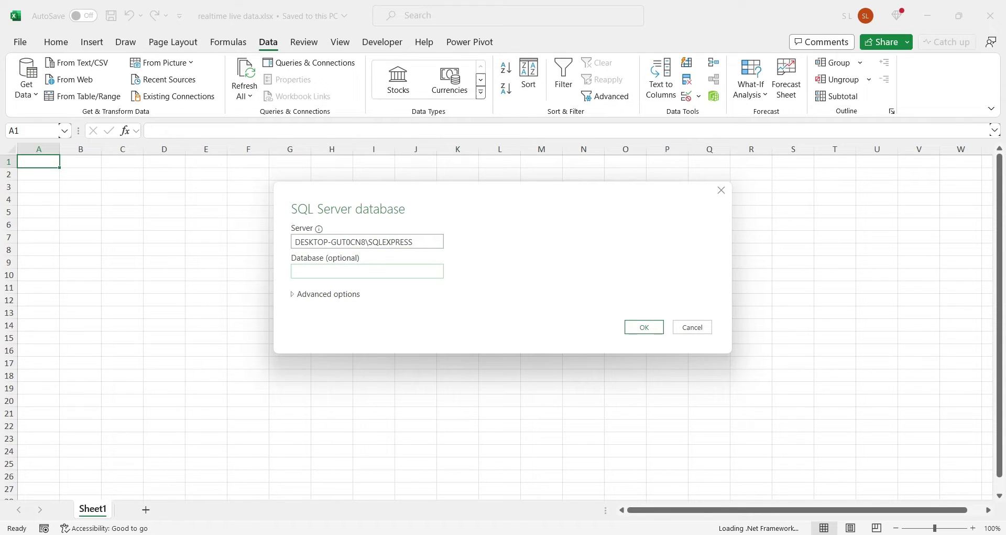
{"action": "key", "text": "alt+Tab"}
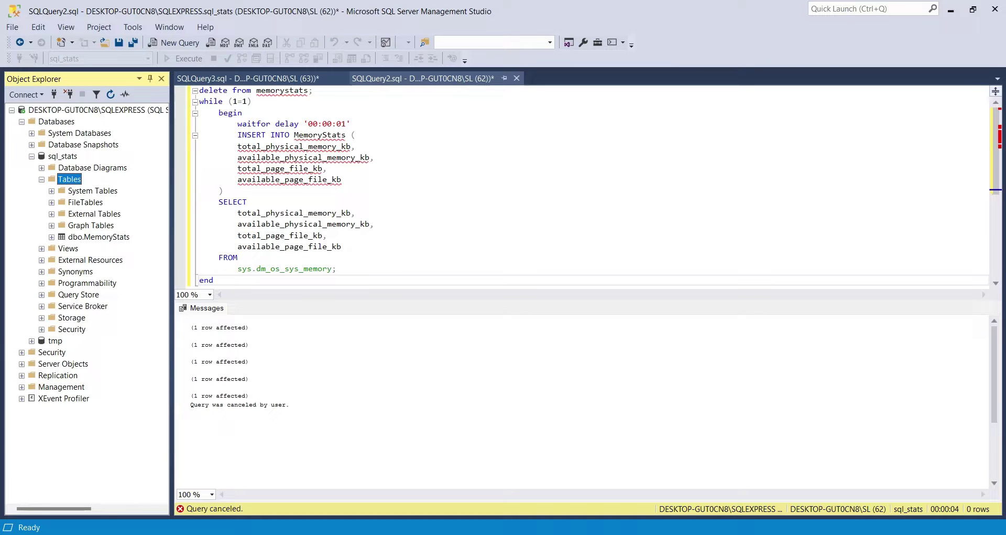
{"action": "left_click", "coordinate": [99, 493]}
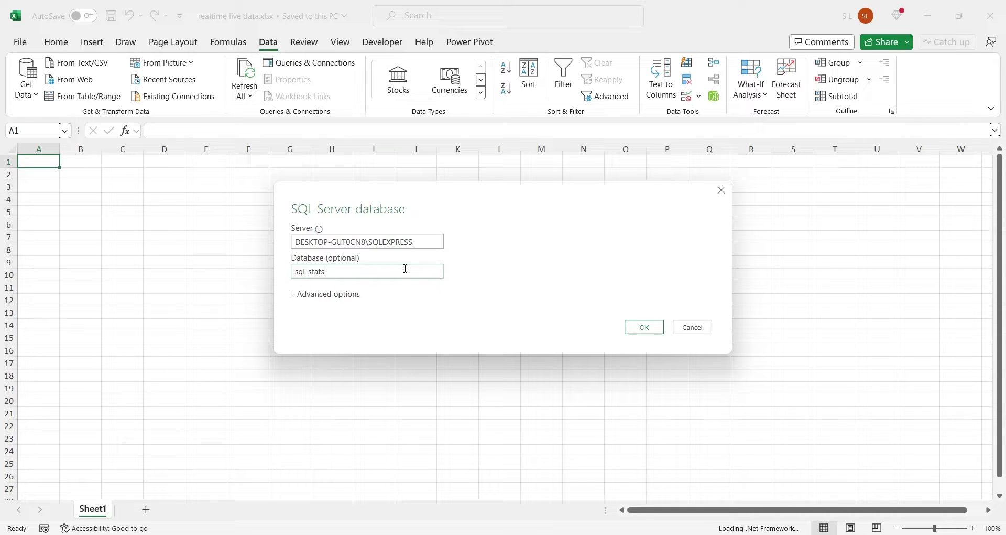
{"action": "left_click", "coordinate": [645, 327]}
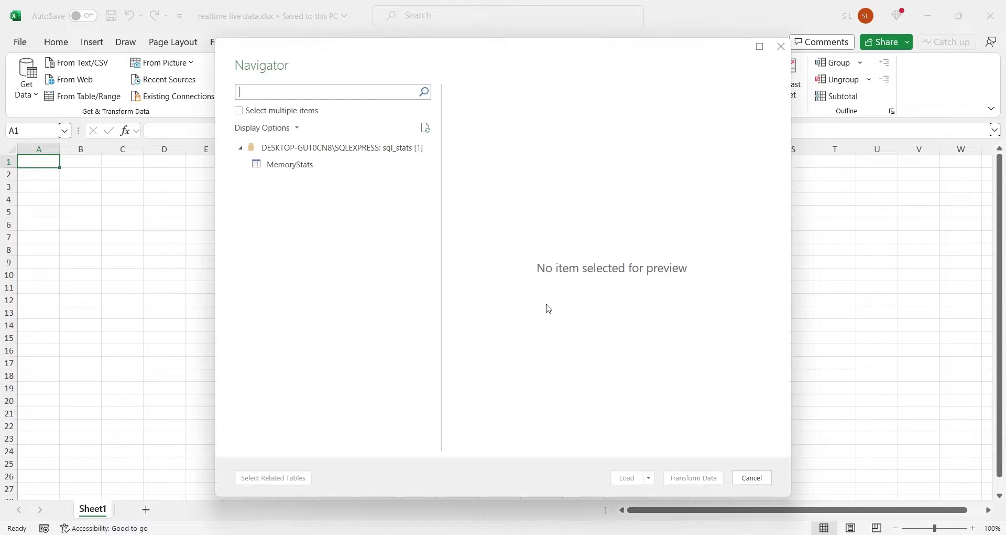
- Load the MemoryStats table from Navigator into its own worksheet
{"action": "left_click", "coordinate": [289, 169]}
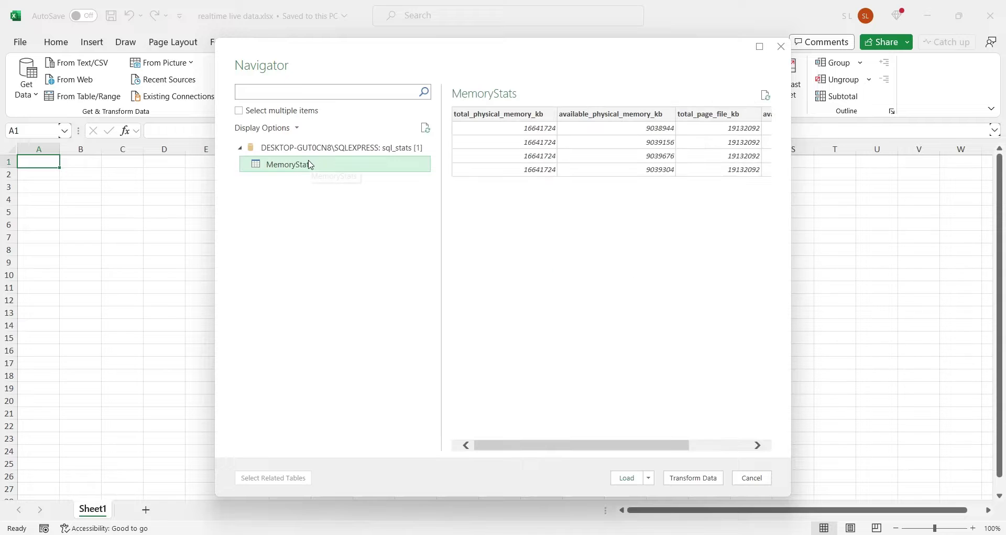
{"action": "left_click", "coordinate": [626, 478]}
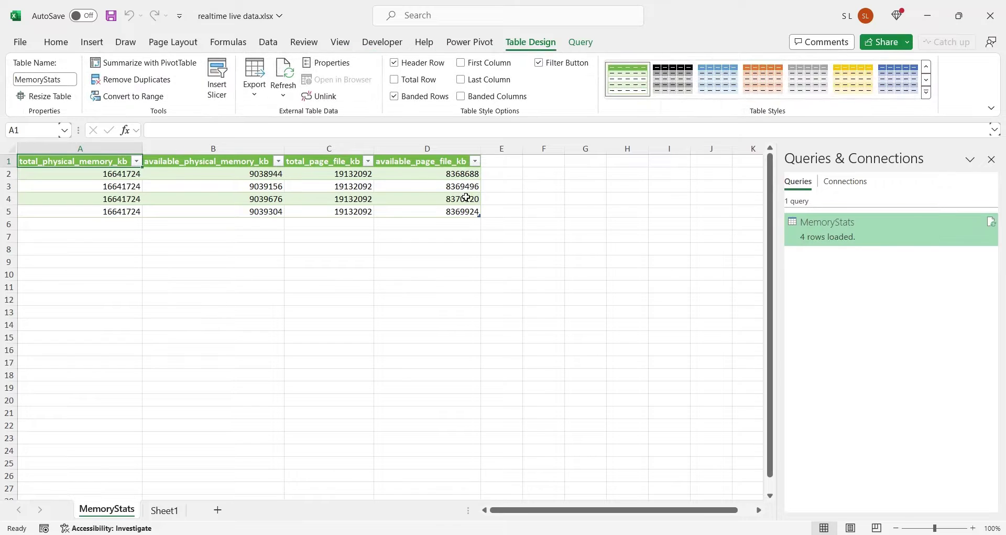
{"action": "left_click", "coordinate": [992, 164]}
- Insert a 2-D line chart of available_physical_memory_kb and available_page_file_kb
{"action": "left_click", "coordinate": [213, 149]}
{"action": "left_click", "coordinate": [428, 149], "text": "ctrl"}
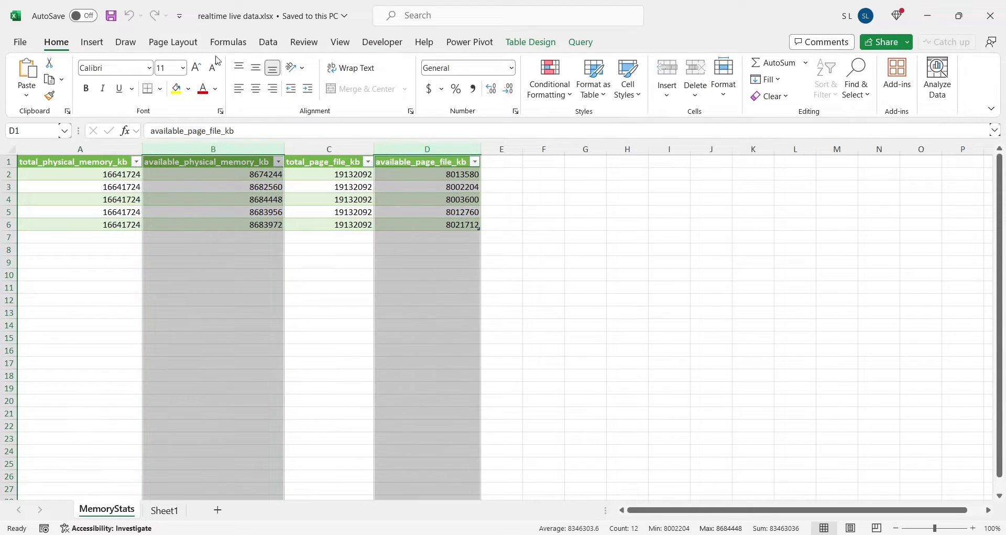
{"action": "left_click", "coordinate": [92, 42]}
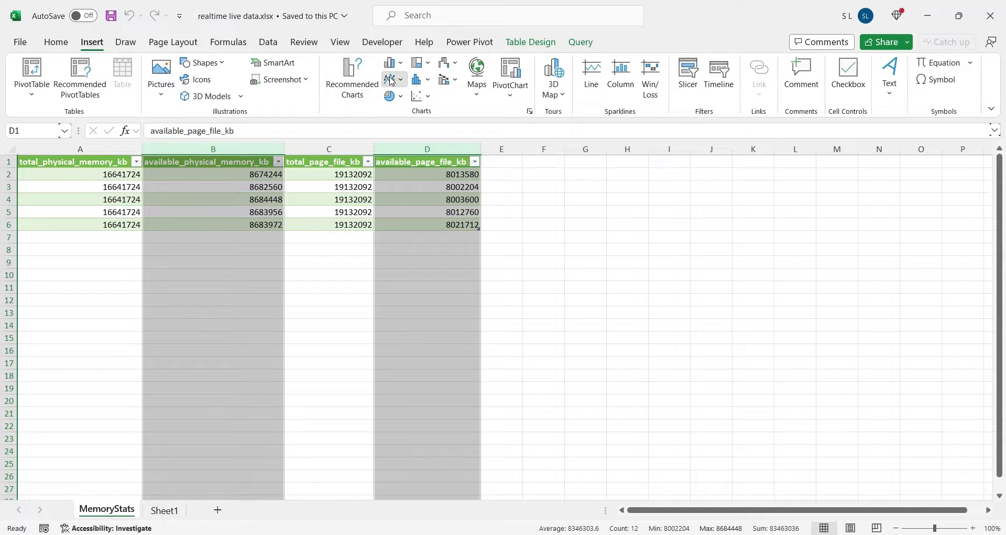
{"action": "left_click", "coordinate": [391, 81]}
{"action": "left_click", "coordinate": [401, 126]}
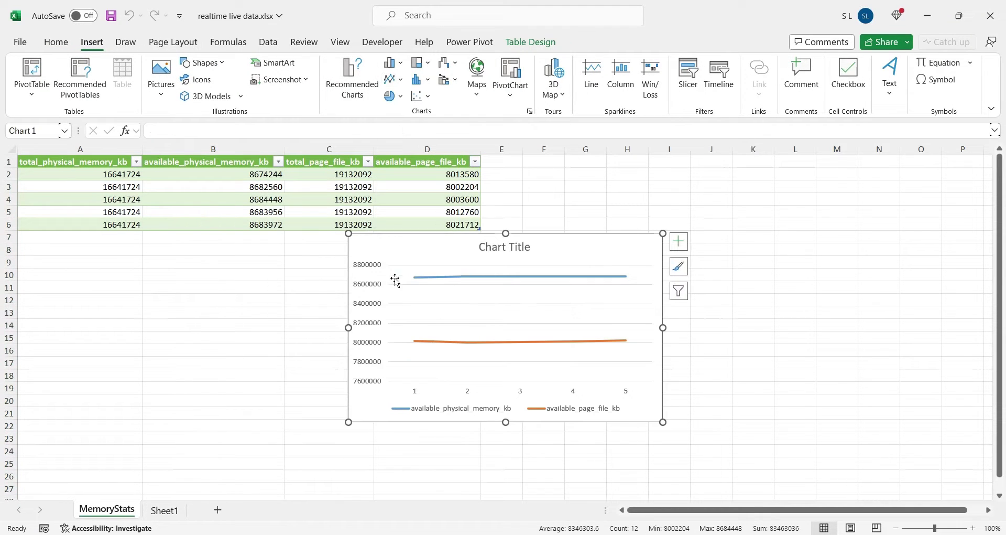
- Enable Auto Refresh on the table and keep its update interval at 00:00:02
{"action": "right_click", "coordinate": [291, 401]}
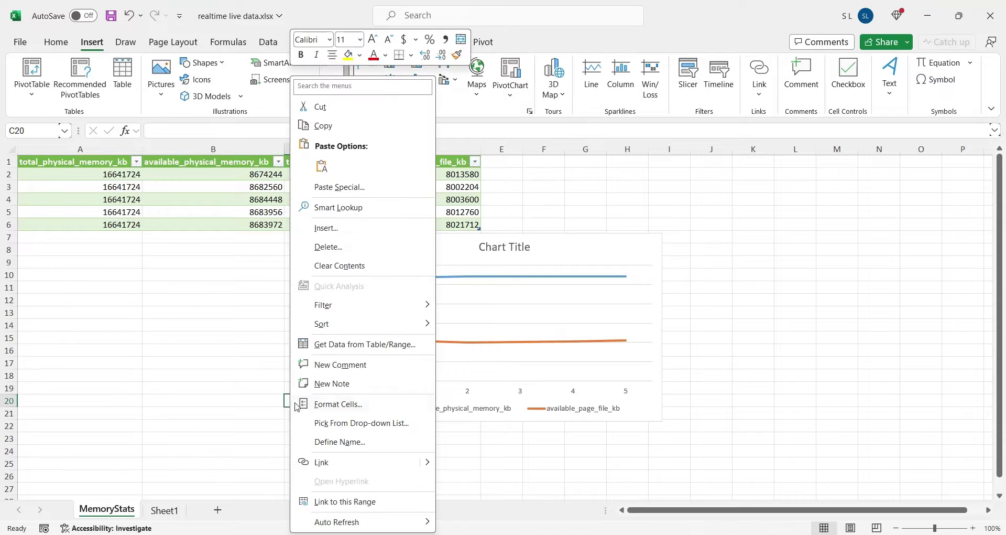
{"action": "mouse_move", "coordinate": [337, 521]}
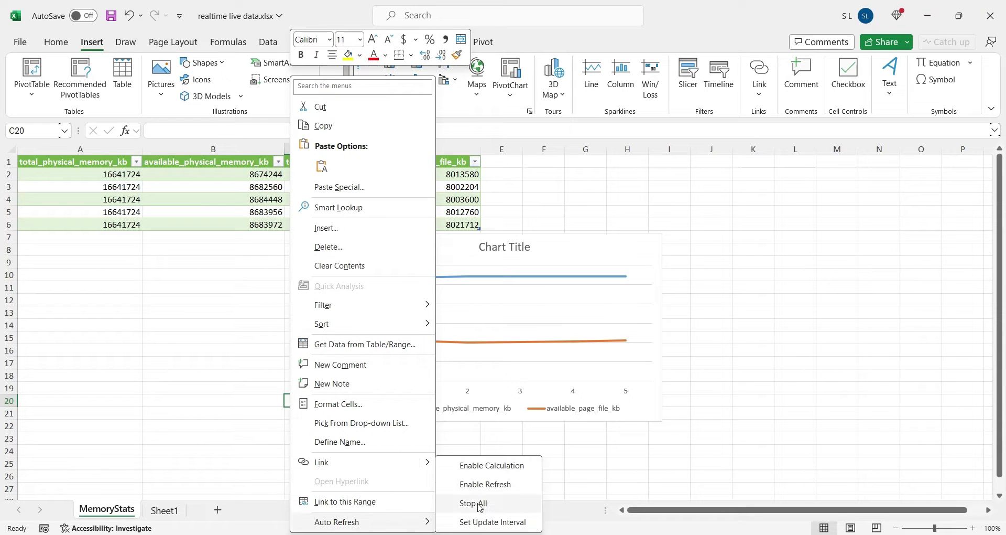
{"action": "left_click", "coordinate": [474, 485]}
{"action": "right_click", "coordinate": [710, 211]}
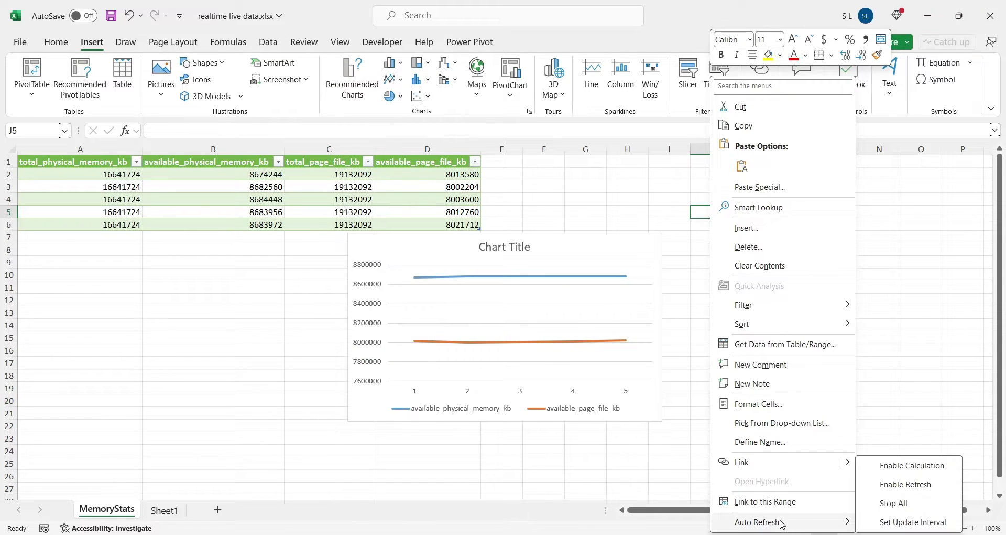
{"action": "left_click", "coordinate": [885, 522]}
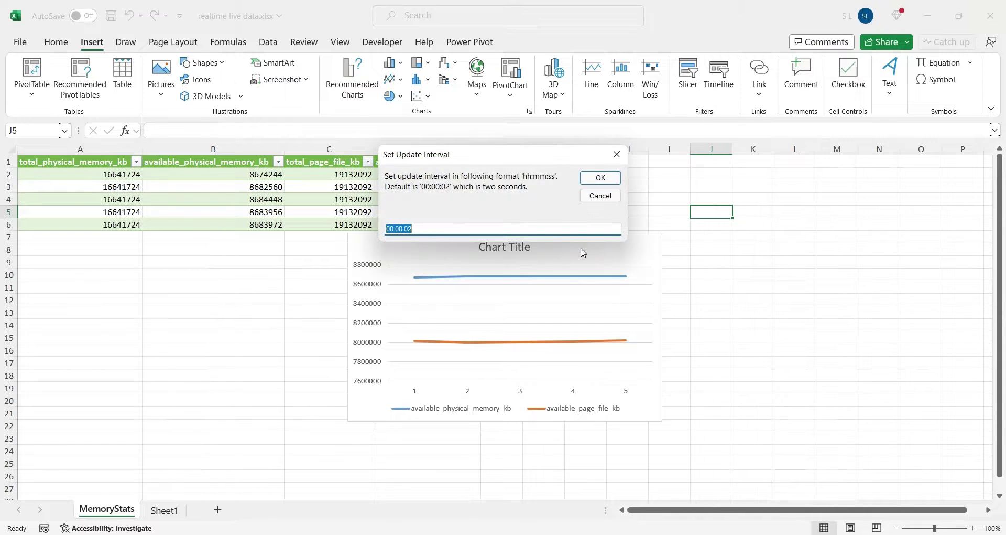
{"action": "left_click", "coordinate": [410, 228]}
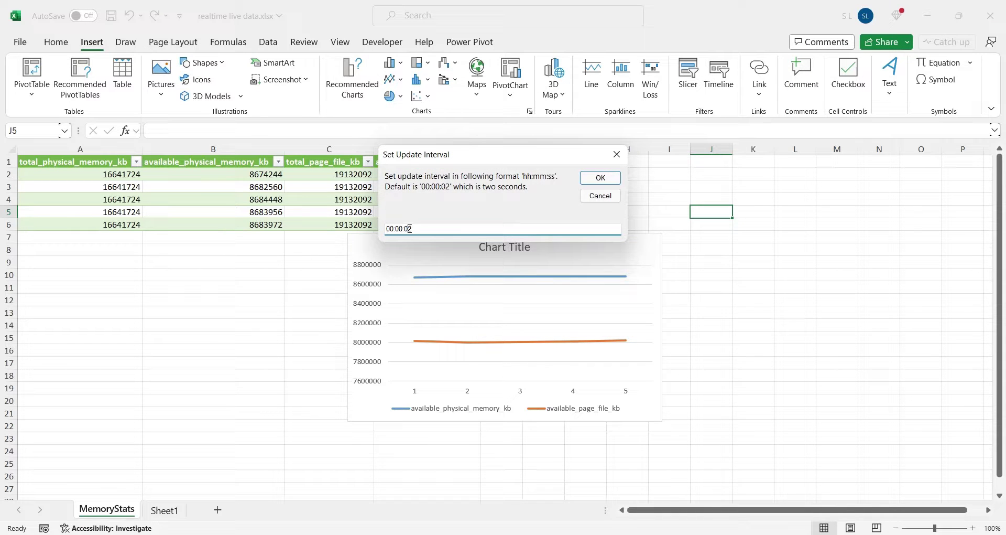
{"action": "left_click", "coordinate": [599, 181]}
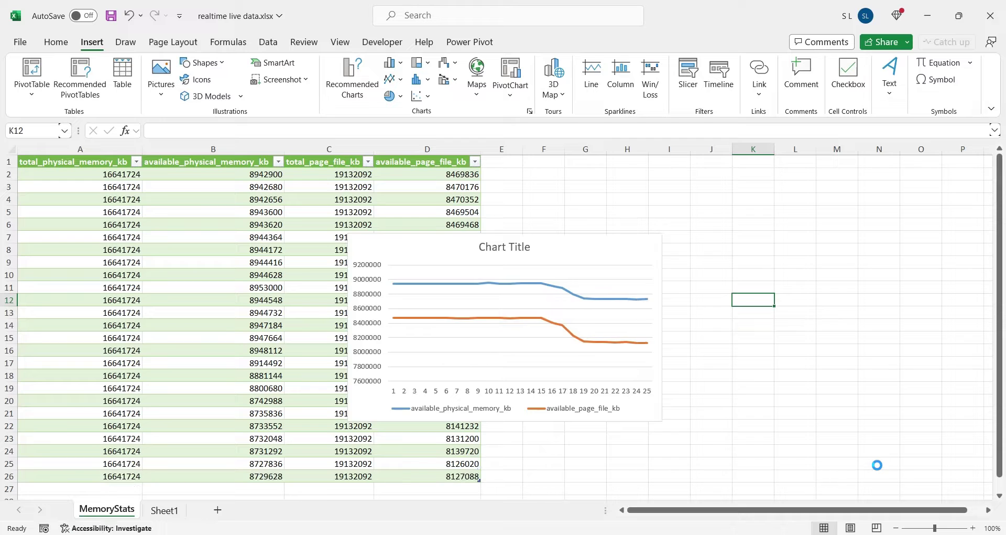
{"action": "left_click", "coordinate": [511, 443]}
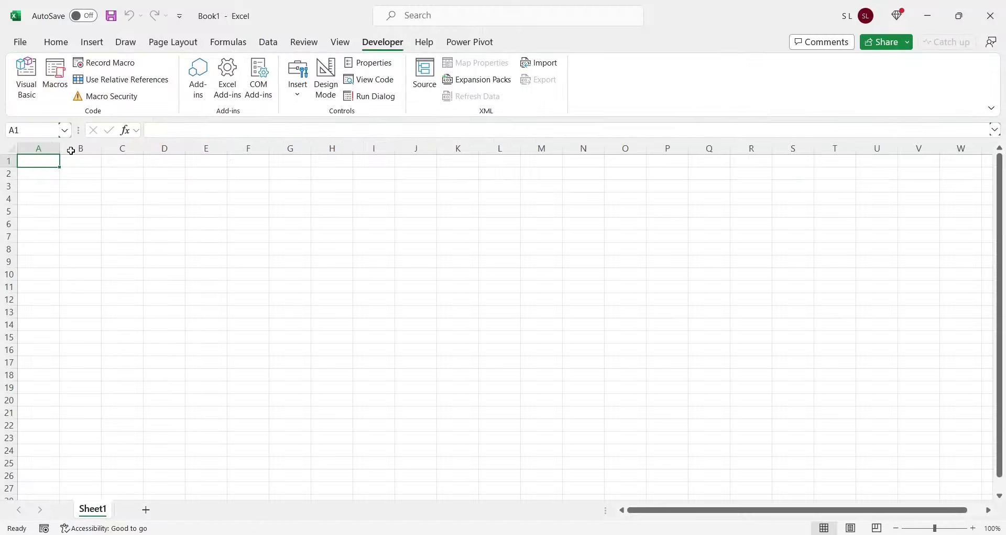
- Save the blank workbook as an Excel Add-in (*.xlam) named temp in AddIns
{"action": "left_click", "coordinate": [22, 43]}
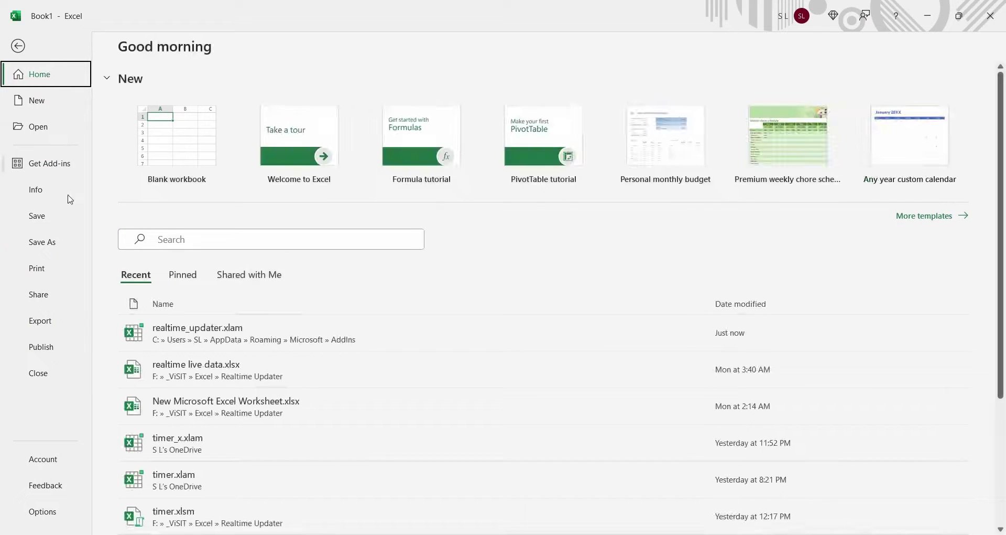
{"action": "left_click", "coordinate": [67, 244]}
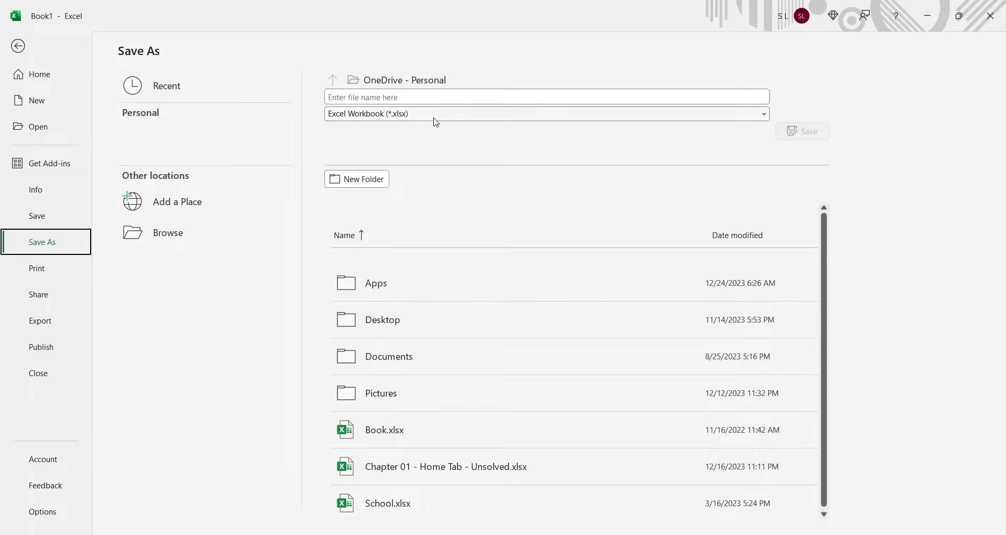
{"action": "left_click", "coordinate": [435, 114]}
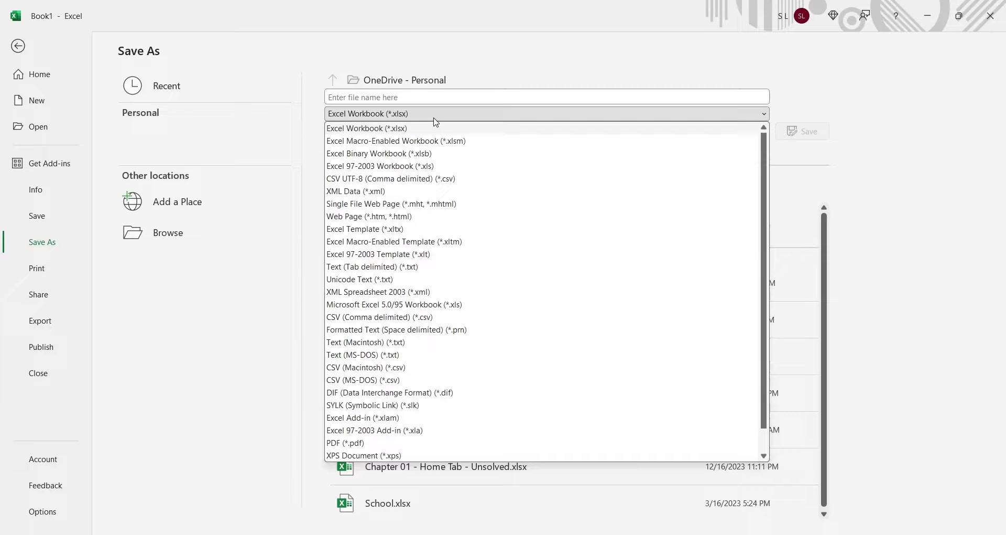
{"action": "left_click", "coordinate": [379, 417]}
{"action": "left_click", "coordinate": [148, 240]}
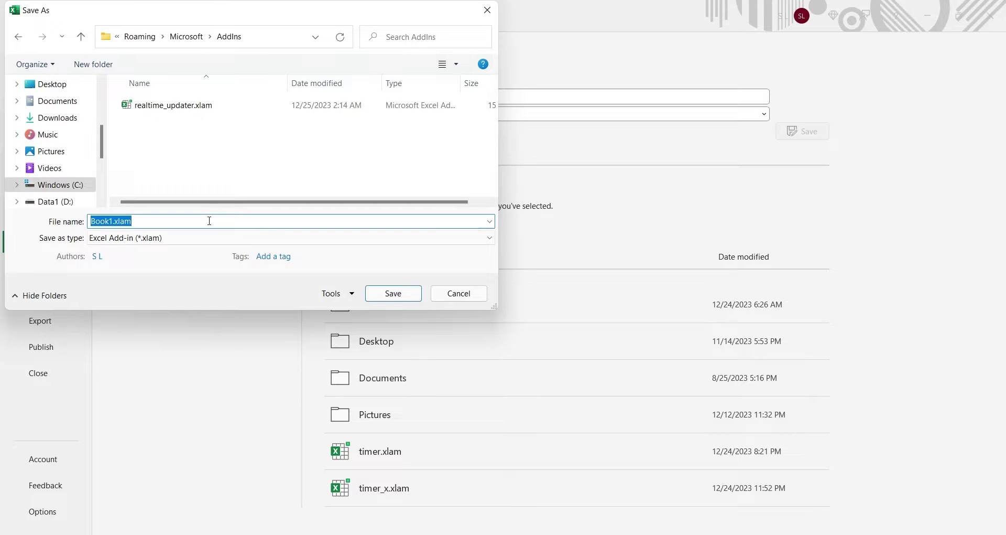
{"action": "type", "text": "temp"}
{"action": "left_click", "coordinate": [396, 289]}
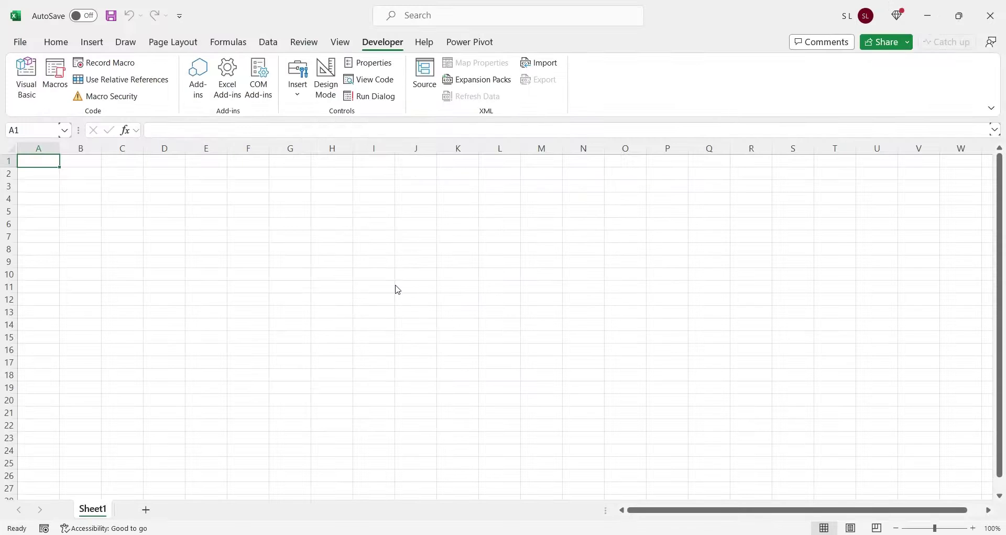
- Close Excel and reopen the saved temp.xlam add-in
{"action": "left_click", "coordinate": [990, 16]}
{"action": "left_click", "coordinate": [135, 180]}
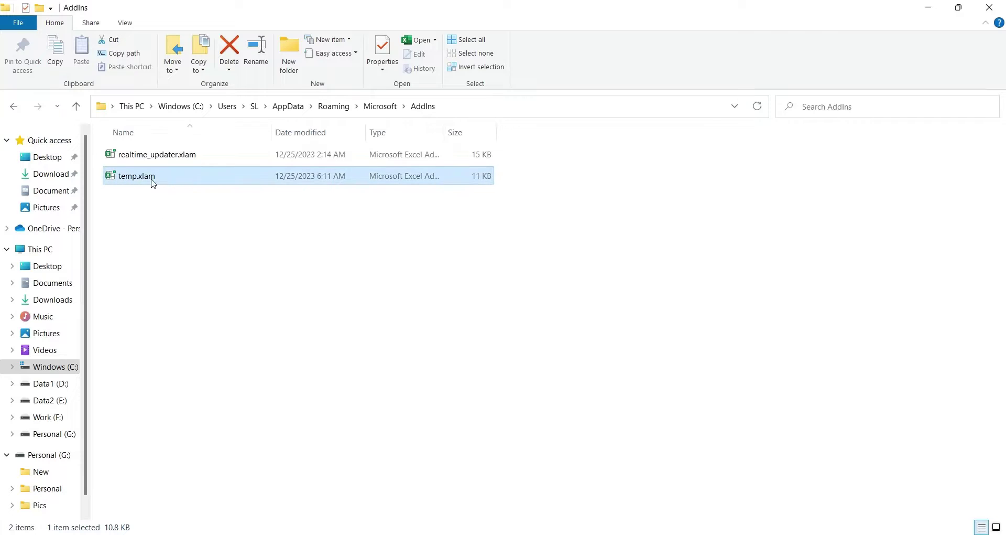
{"action": "double_click", "coordinate": [148, 181]}
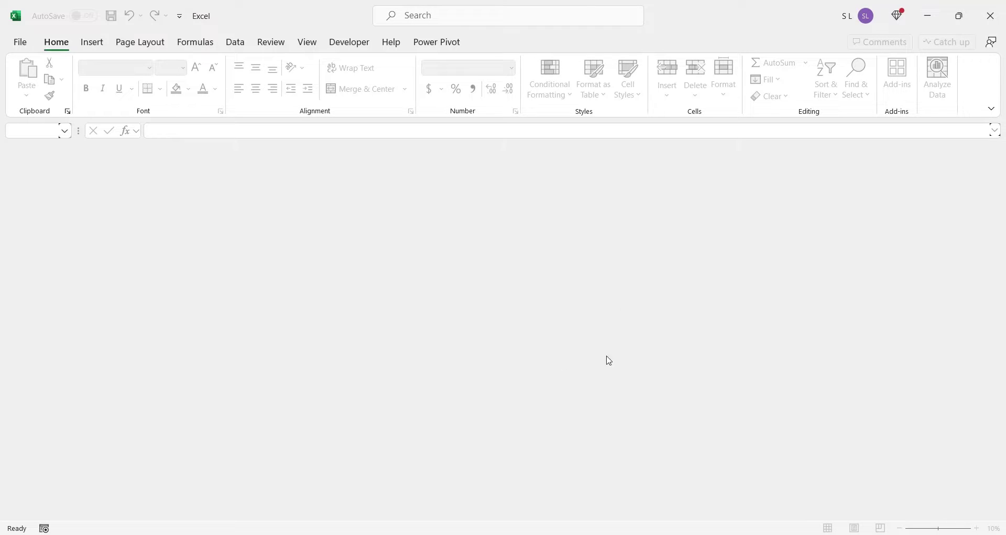
- In the Visual Basic editor, insert a new module into the temp project
{"action": "left_click", "coordinate": [355, 46]}
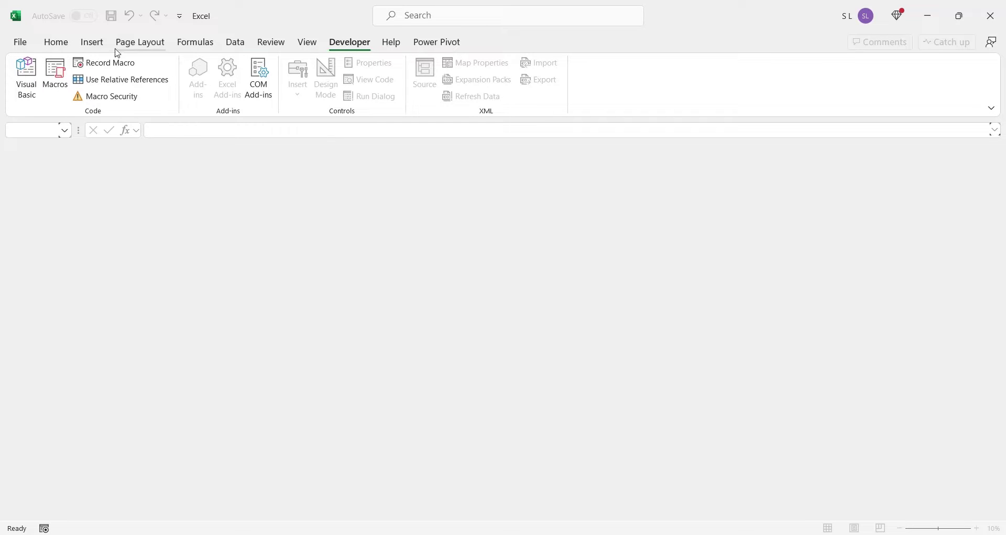
{"action": "left_click", "coordinate": [32, 89]}
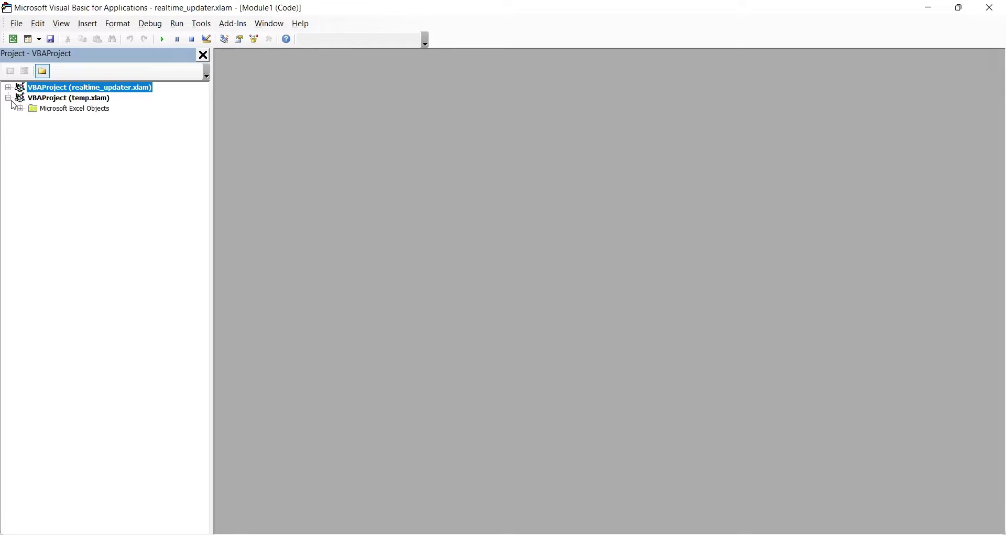
{"action": "left_click", "coordinate": [74, 100]}
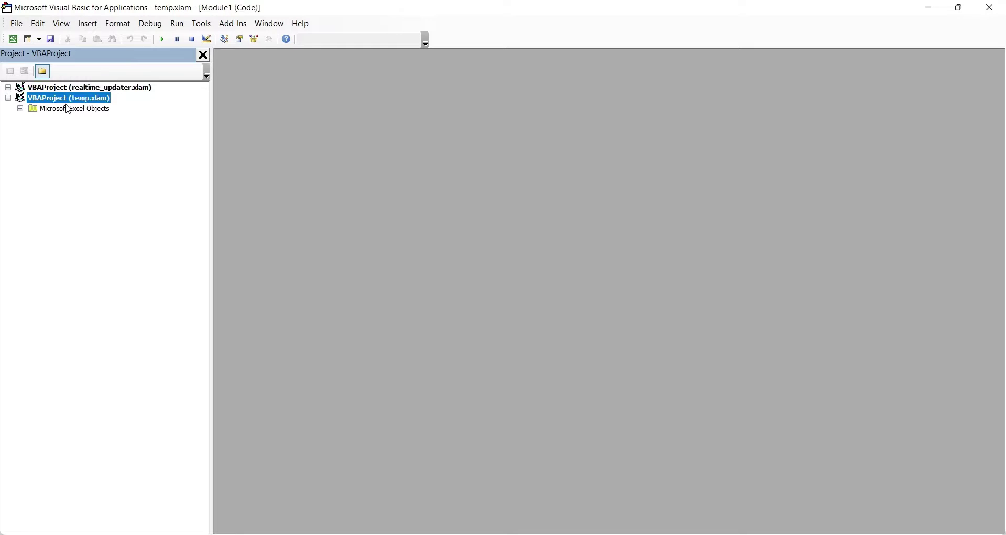
{"action": "left_click", "coordinate": [19, 109]}
{"action": "left_click", "coordinate": [50, 109]}
{"action": "right_click", "coordinate": [50, 109]}
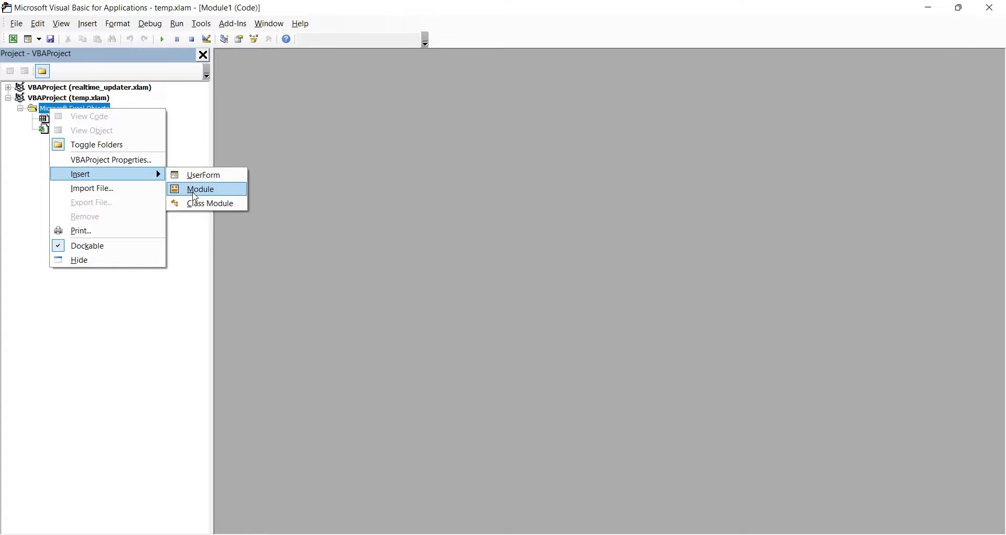
{"action": "left_click", "coordinate": [194, 189]}
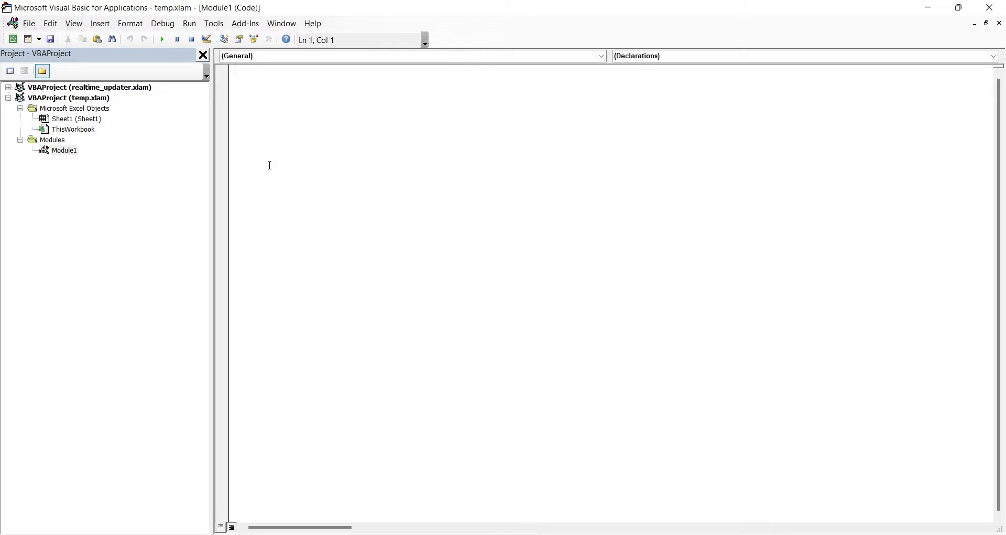
- Paste the auto-refresh code into Module1, review Workbook_AddinInstall and create_menus, then close everything
{"action": "key", "text": "ctrl+v"}
{"action": "scroll", "coordinate": [434, 221], "scroll_direction": "up", "scroll_amount": 20}
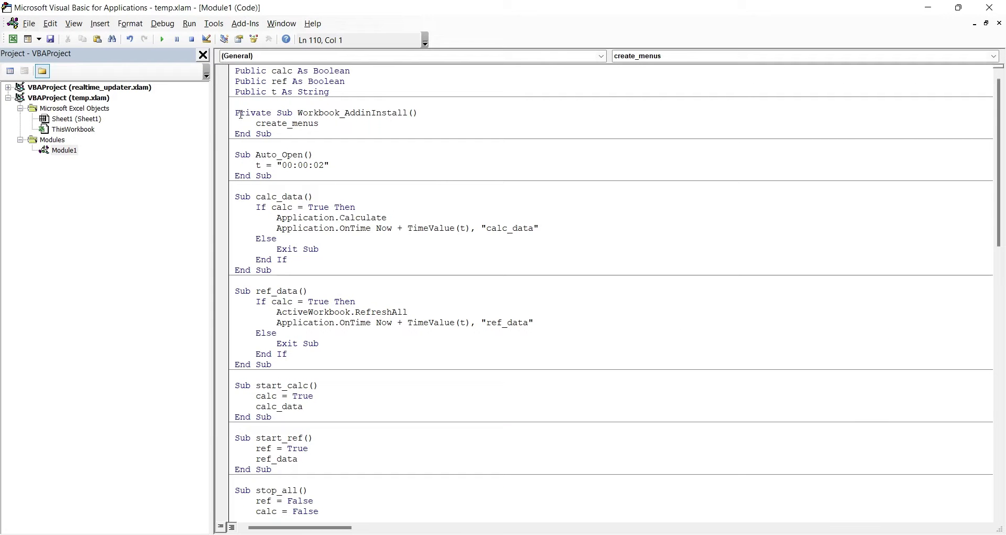
{"action": "mouse_move", "coordinate": [235, 114]}
{"action": "left_mouse_down"}
{"action": "mouse_move", "coordinate": [367, 115]}
{"action": "mouse_move", "coordinate": [422, 136]}
{"action": "left_mouse_up"}
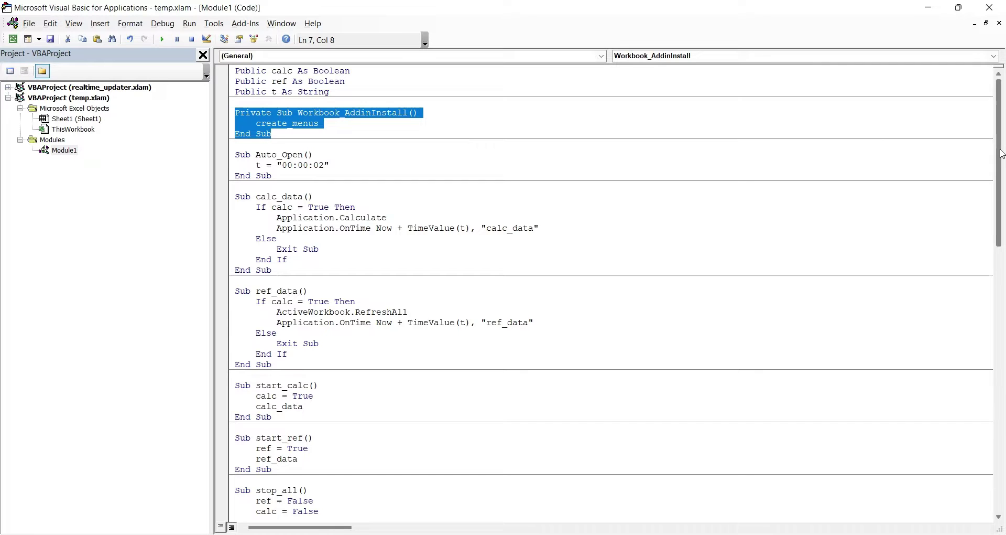
{"action": "scroll", "coordinate": [295, 130], "scroll_direction": "down", "scroll_amount": 16}
{"action": "mouse_move", "coordinate": [336, 82]}
{"action": "left_mouse_down"}
{"action": "mouse_move", "coordinate": [236, 82]}
{"action": "mouse_move", "coordinate": [446, 113]}
{"action": "left_mouse_up"}
{"action": "left_click", "coordinate": [296, 103]}
{"action": "left_click", "coordinate": [257, 228]}
{"action": "scroll", "coordinate": [472, 262], "scroll_direction": "up", "scroll_amount": 7}
{"action": "scroll", "coordinate": [472, 262], "scroll_direction": "up", "scroll_amount": 5}
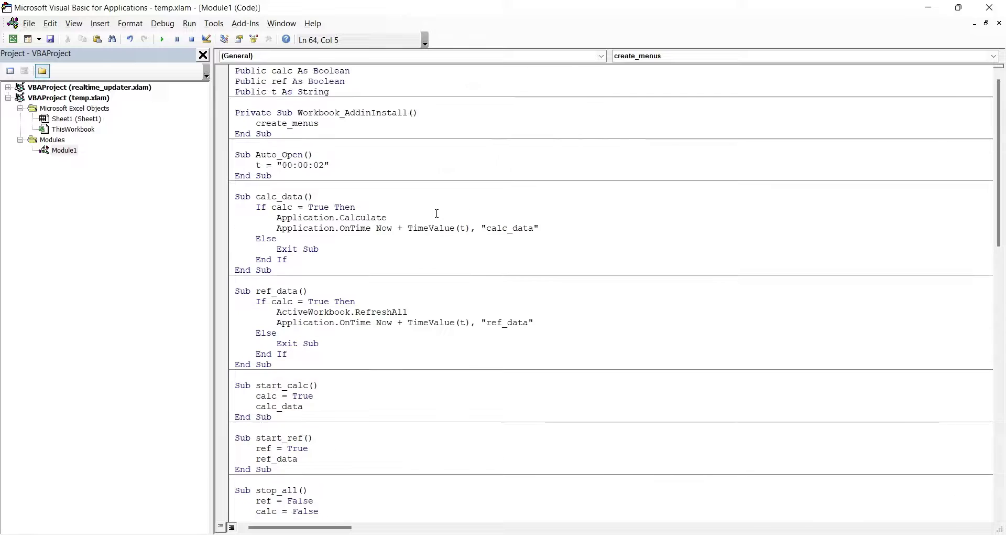
{"action": "left_click", "coordinate": [990, 7]}
{"action": "left_click", "coordinate": [986, 13]}
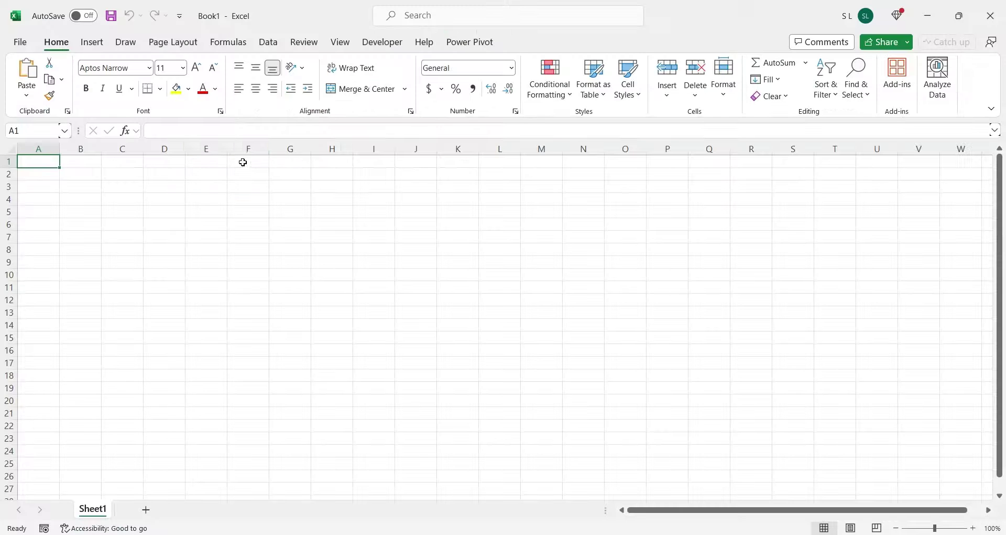
- Load temp.xlam from the AddIns folder as an Excel add-in, replacing the existing copy
{"action": "left_click", "coordinate": [382, 42]}
{"action": "left_click", "coordinate": [222, 95]}
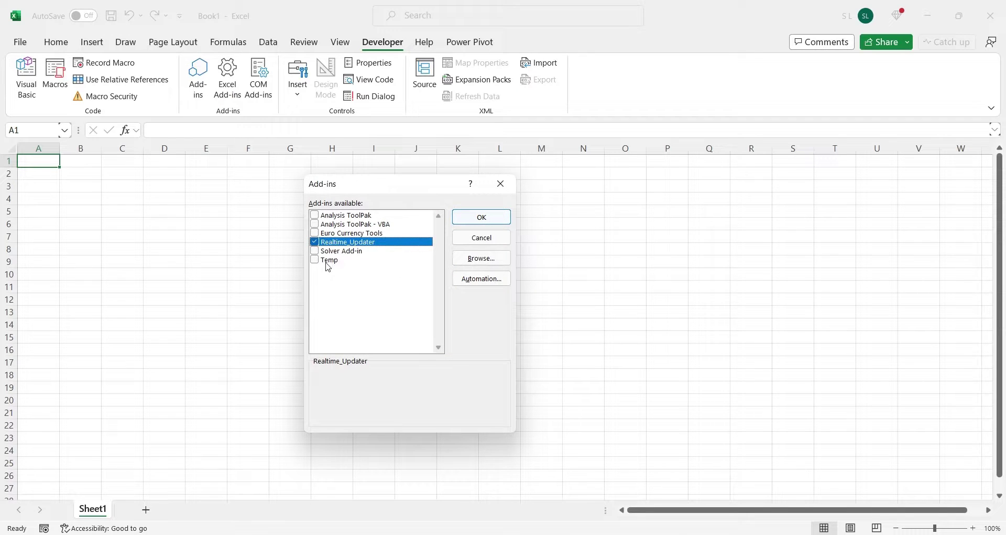
{"action": "left_click", "coordinate": [482, 258]}
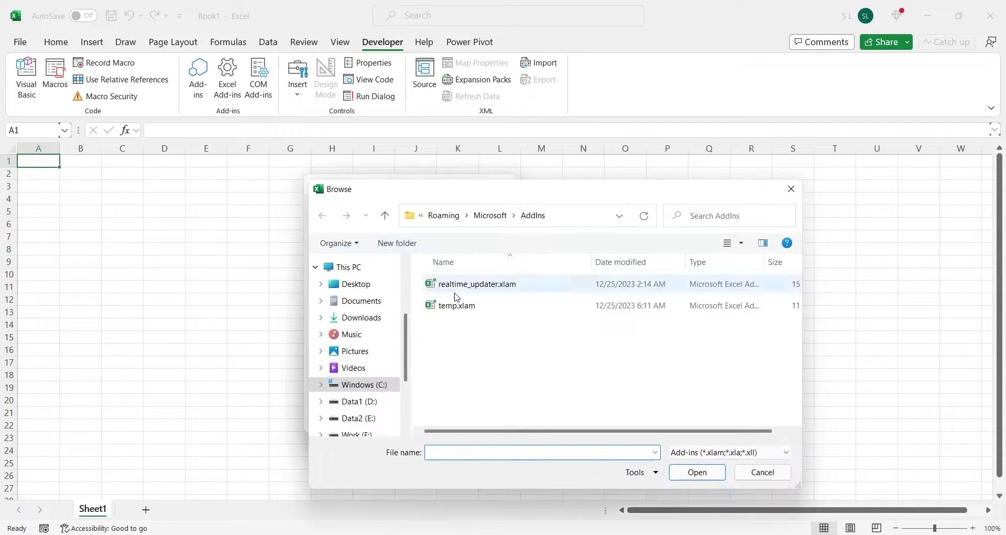
{"action": "left_click", "coordinate": [458, 309]}
{"action": "double_click", "coordinate": [458, 309]}
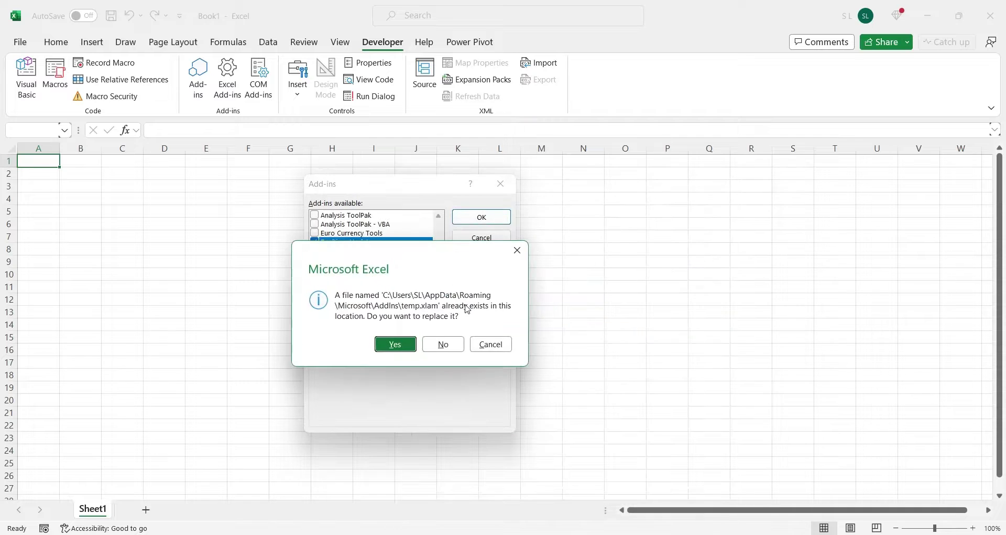
{"action": "left_click", "coordinate": [378, 346]}
- Confirm the Temp add-in and return to the realtime live data.xlsx workbook
{"action": "left_click", "coordinate": [327, 260]}
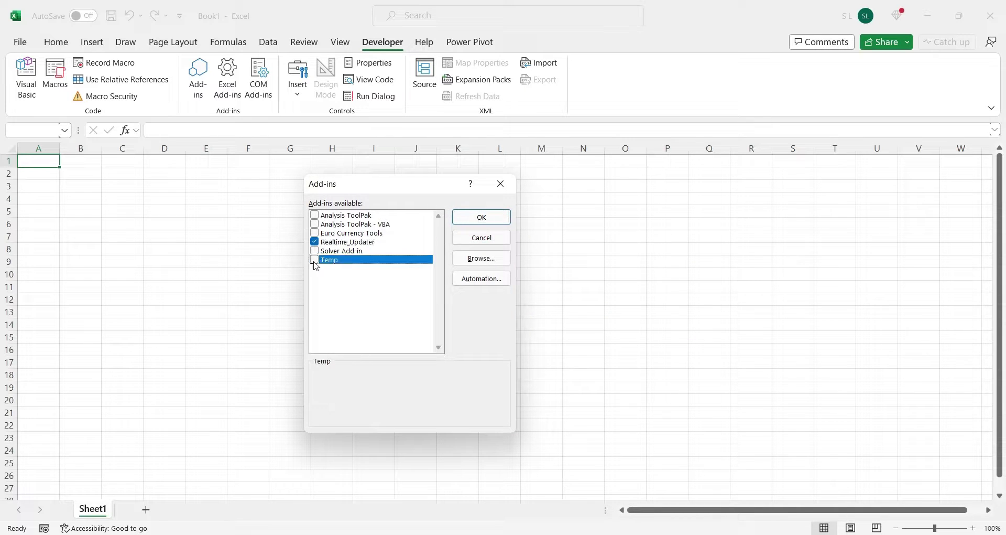
{"action": "left_click", "coordinate": [480, 242]}
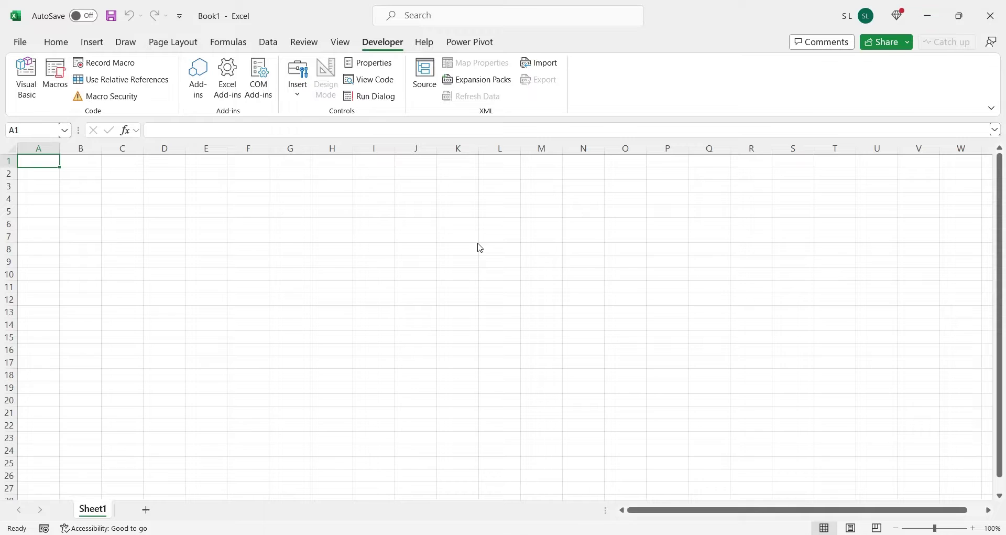
{"action": "left_click", "coordinate": [511, 441]}
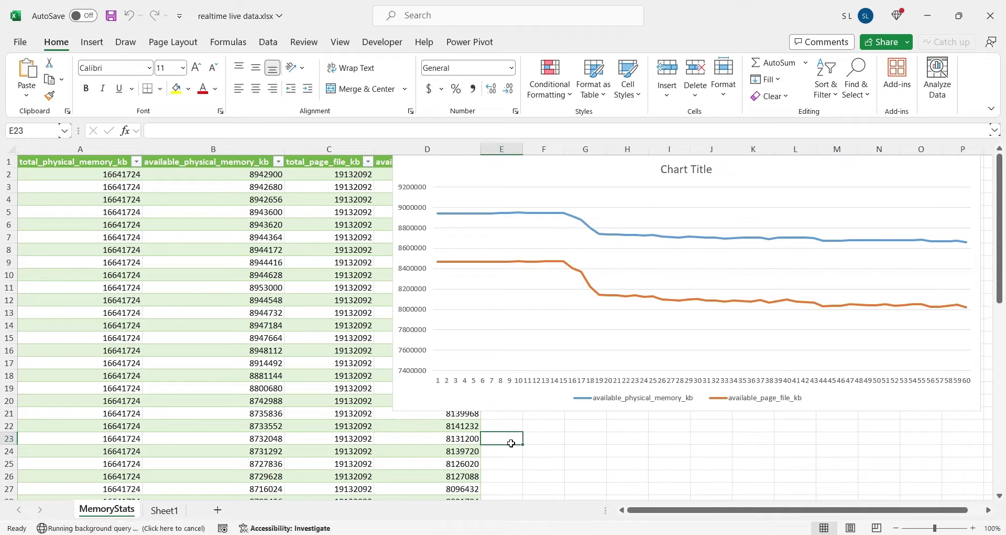